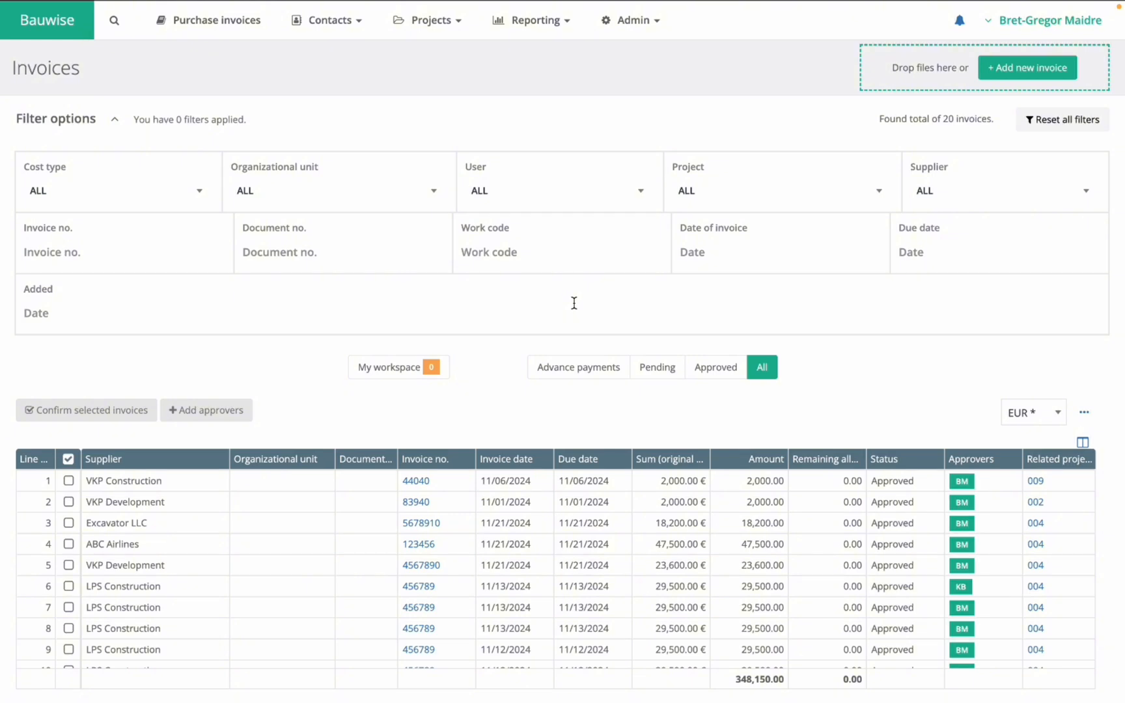
Step: Create a new purchase invoice and upload Updated_Invoice_2700.pdf from the Desktop as its document
{"action": "left_click", "coordinate": [1026, 73]}
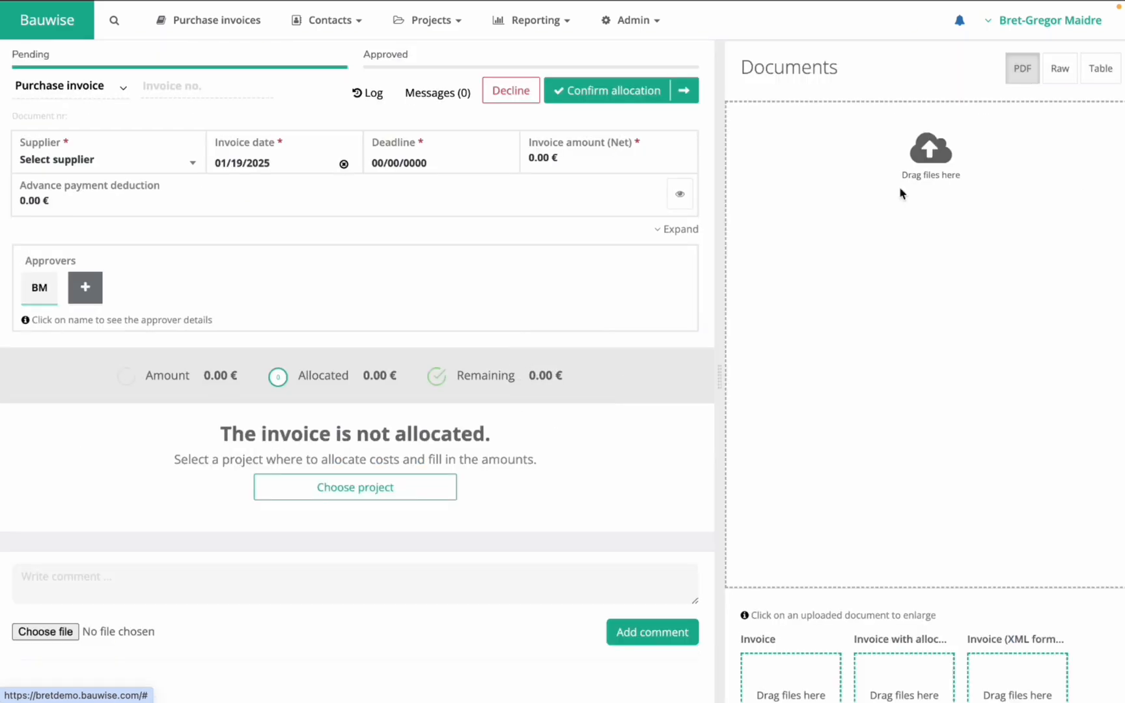
{"action": "left_click", "coordinate": [940, 156]}
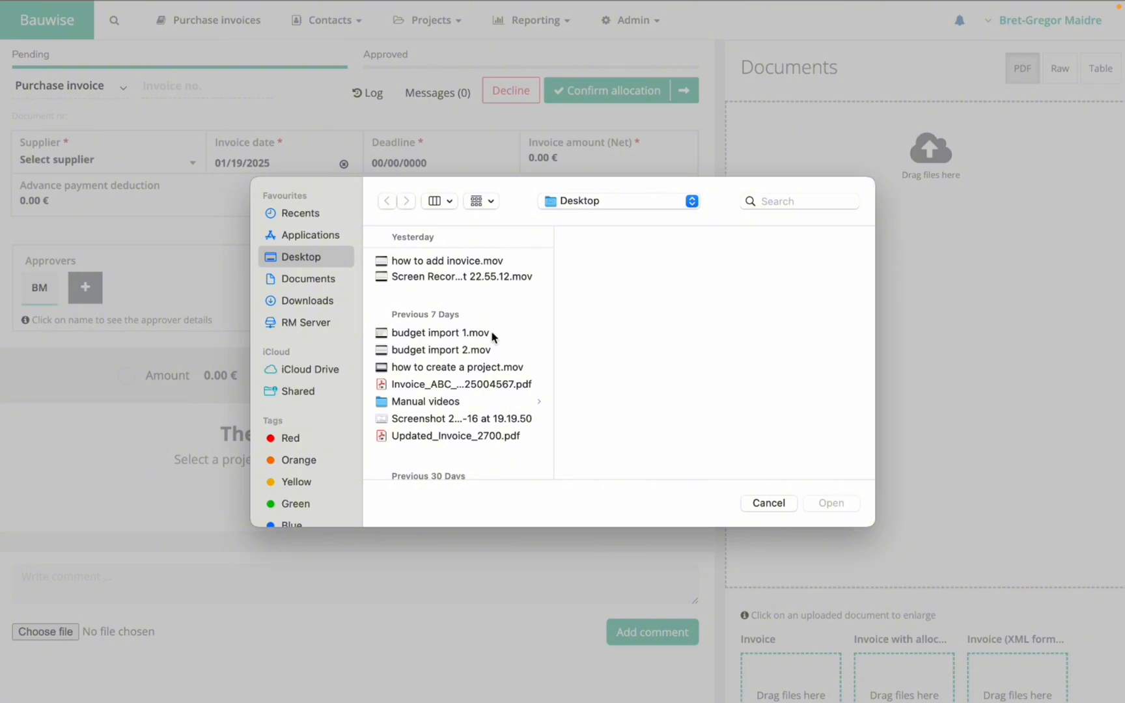
{"action": "left_click", "coordinate": [450, 436]}
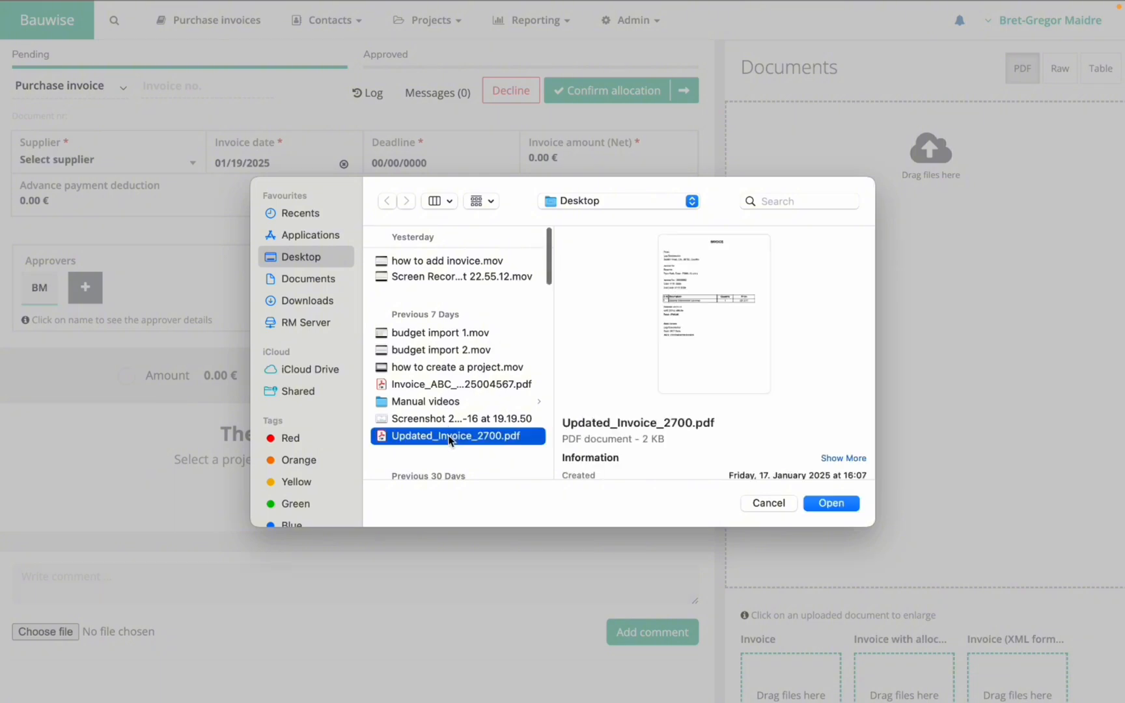
{"action": "left_click", "coordinate": [832, 503]}
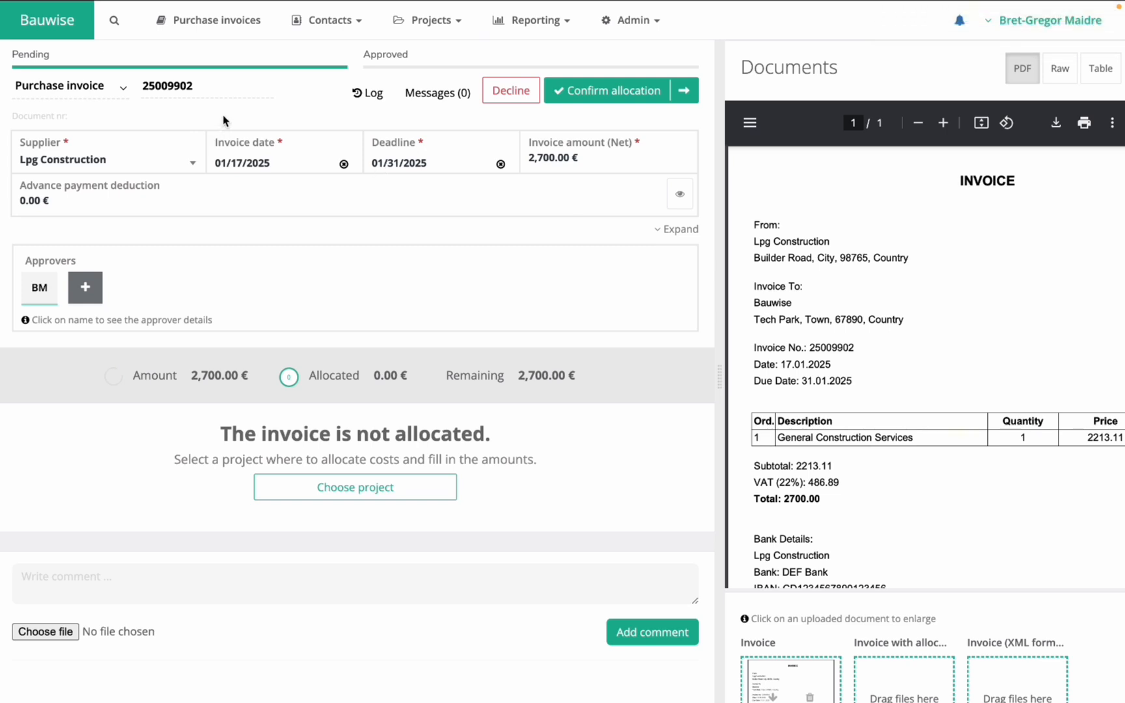
Step: Check the uploaded invoice's raw and table data, and return to the PDF view
{"action": "left_click", "coordinate": [1060, 69]}
{"action": "left_click", "coordinate": [1099, 69]}
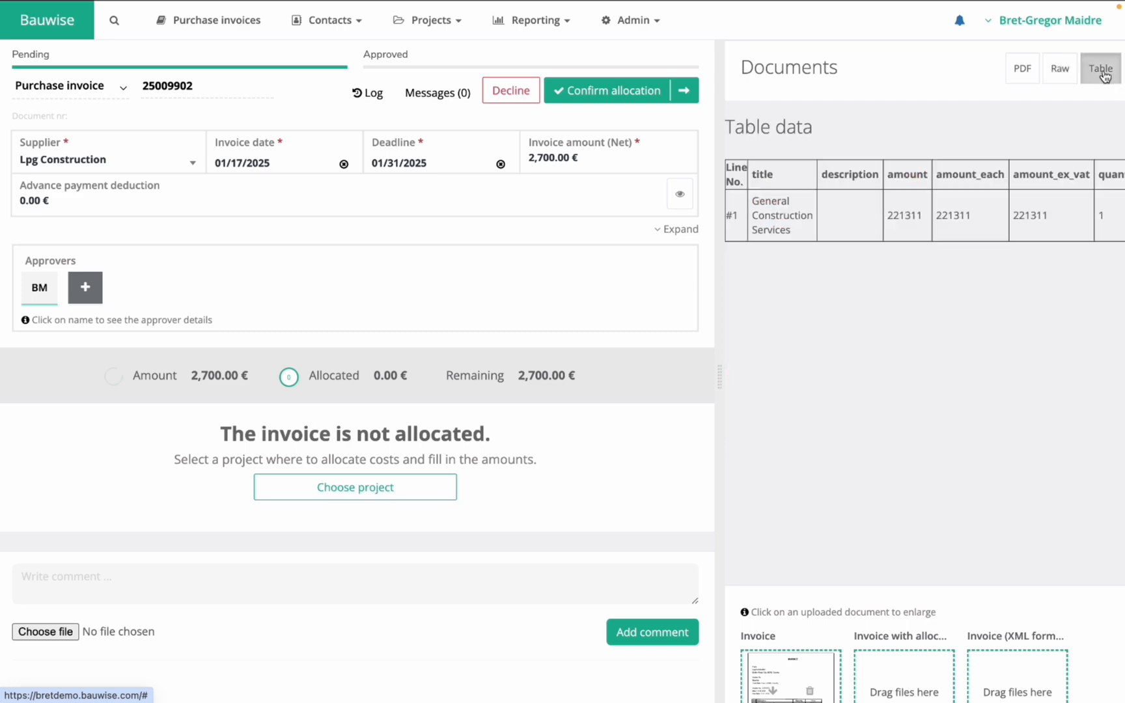
{"action": "left_click", "coordinate": [1022, 71]}
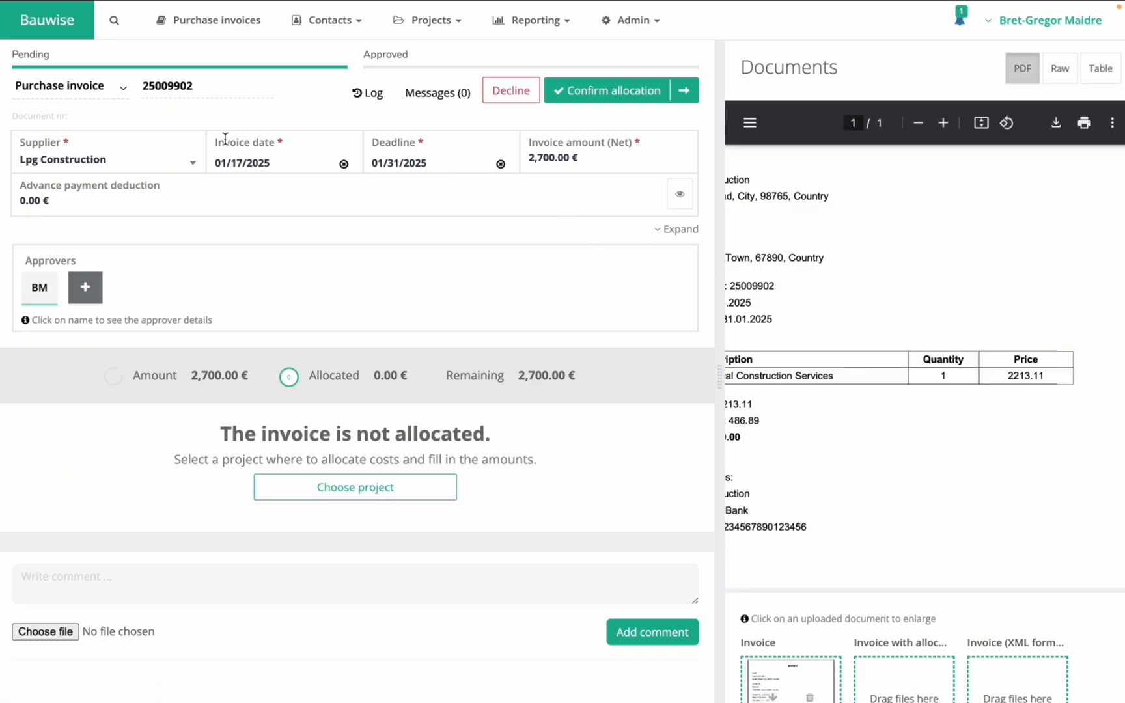
Step: Choose project 98374 Trade Center Construction for allocating the invoice costs
{"action": "left_click", "coordinate": [353, 488]}
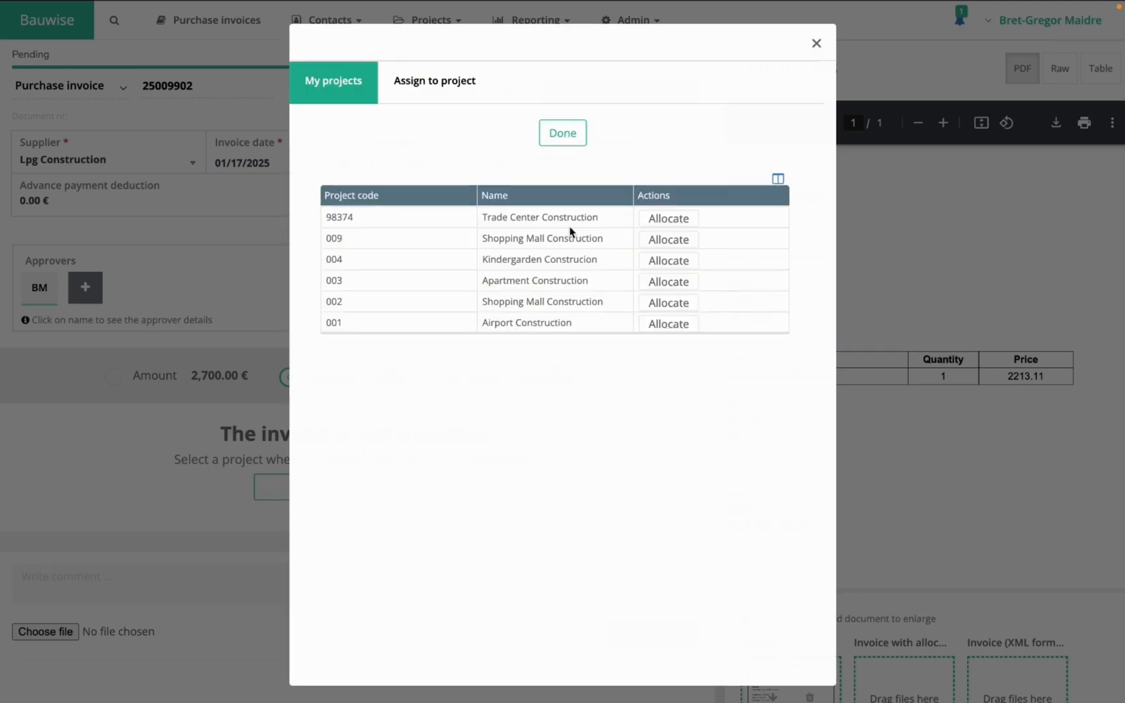
{"action": "left_click", "coordinate": [420, 85]}
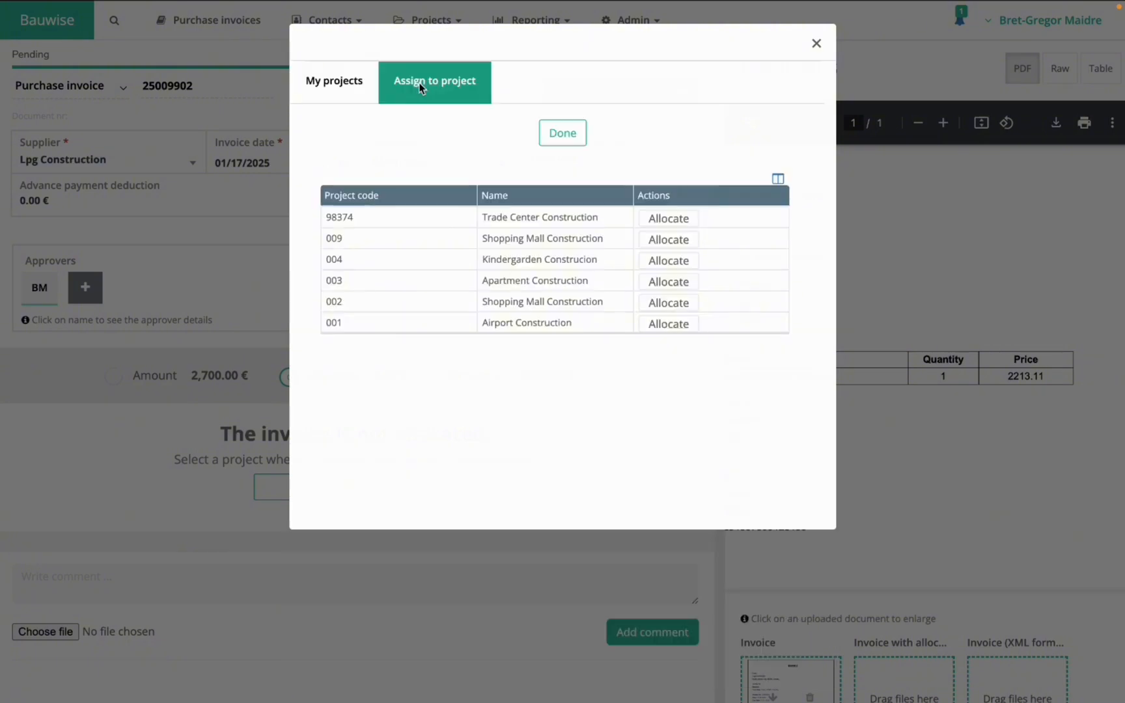
{"action": "left_click", "coordinate": [339, 88]}
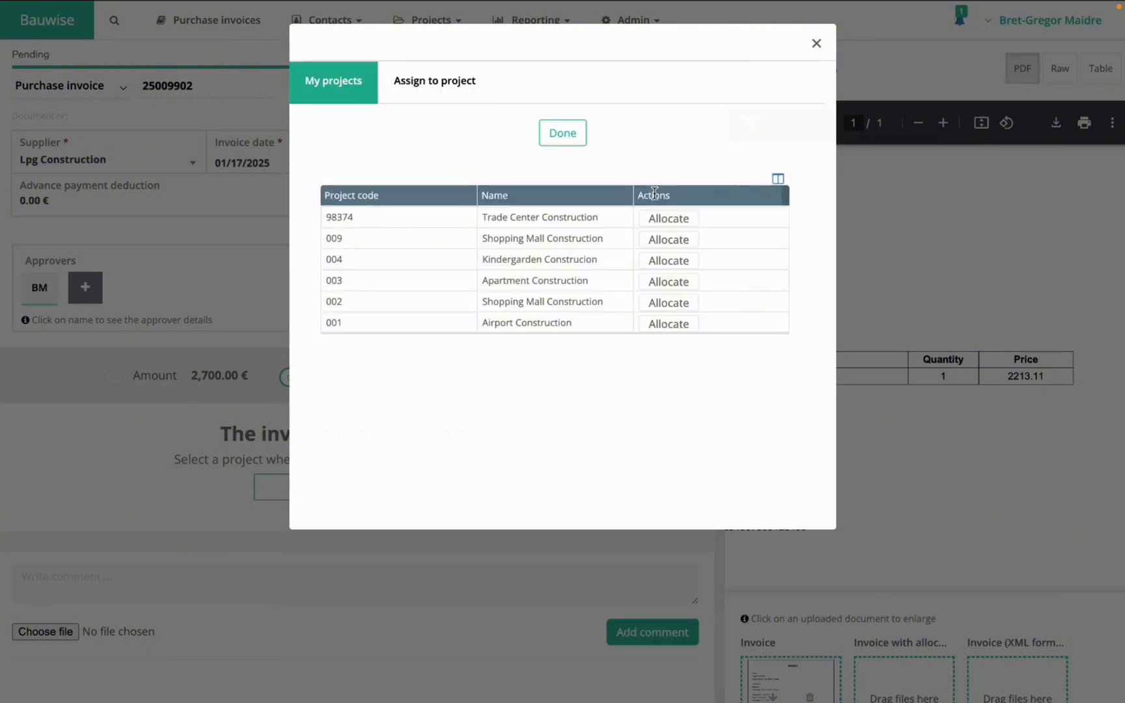
{"action": "left_click", "coordinate": [668, 218]}
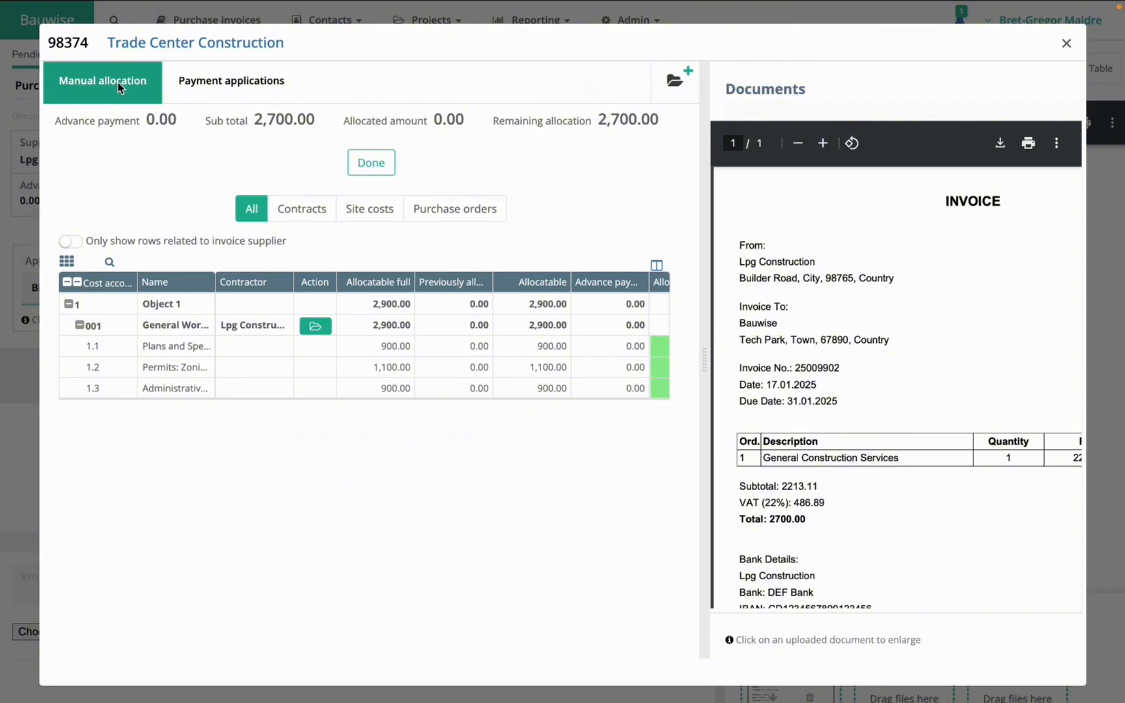
Step: Examine the project's payment applications and the manual allocation rows filtered by contracts and purchase orders, ending with all rows shown
{"action": "left_click", "coordinate": [221, 85]}
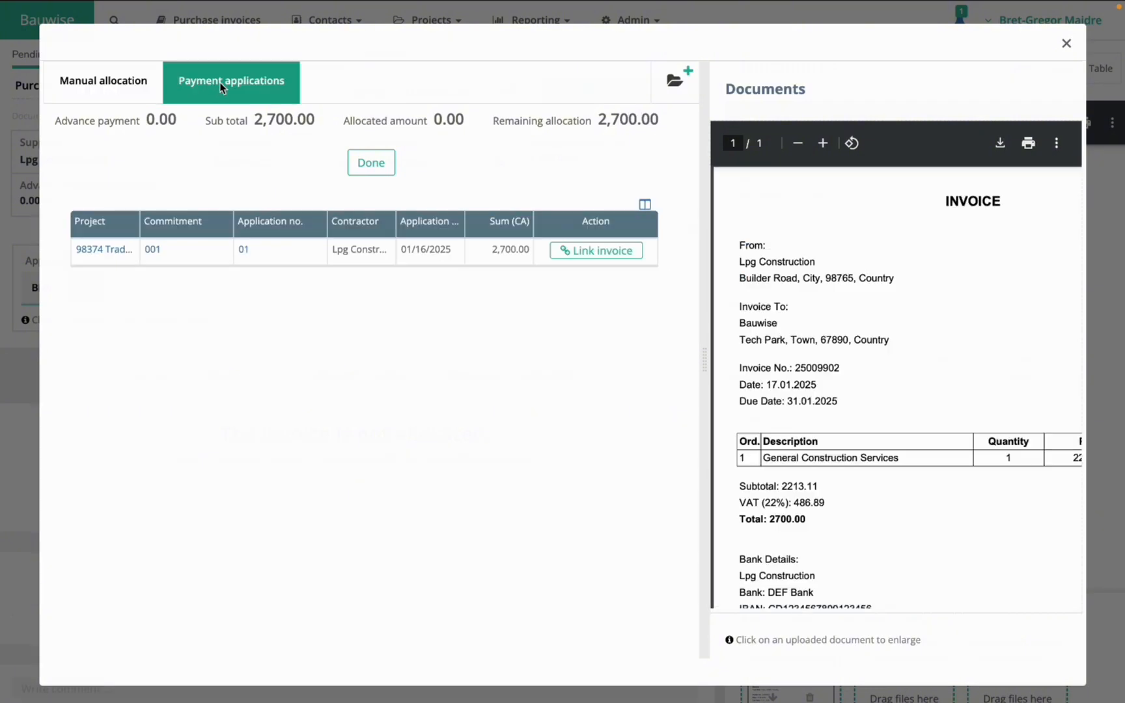
{"action": "left_click", "coordinate": [107, 84]}
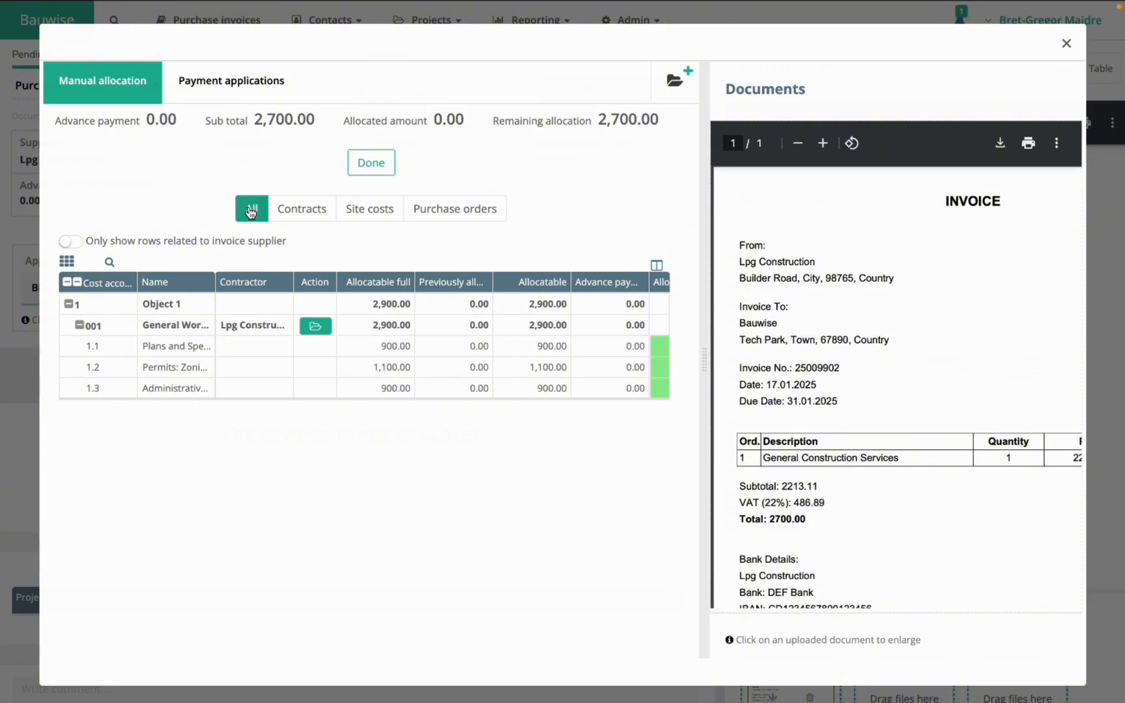
{"action": "left_click", "coordinate": [300, 211]}
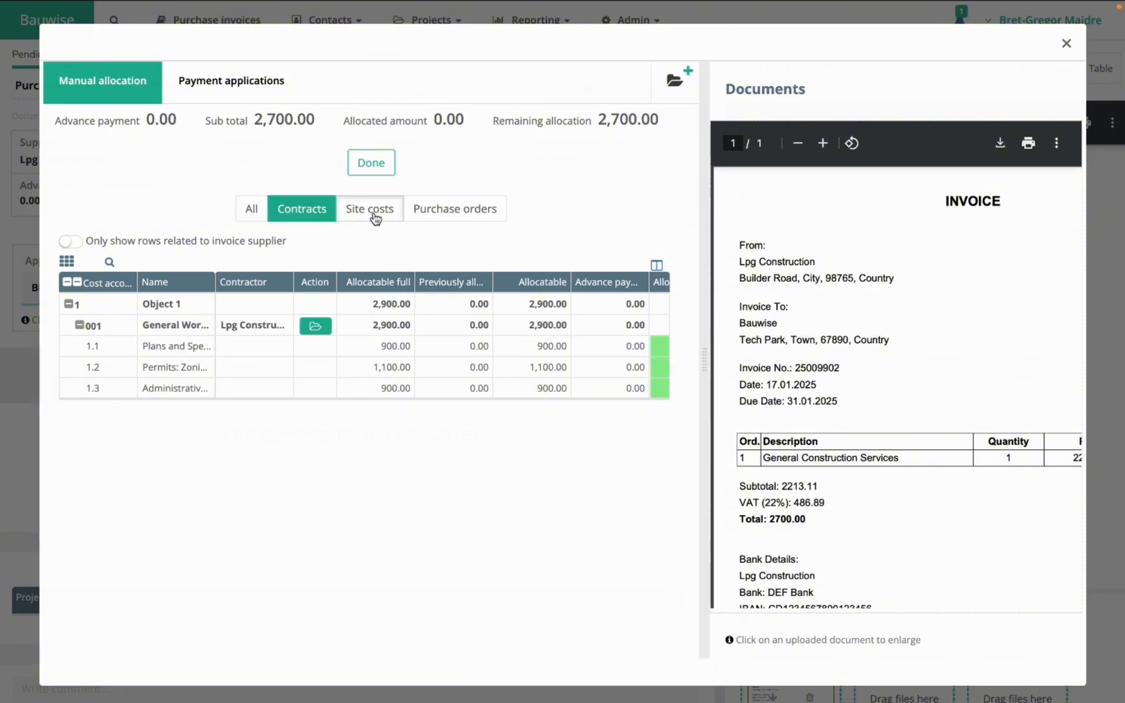
{"action": "left_click", "coordinate": [443, 210]}
{"action": "left_click", "coordinate": [251, 223]}
Step: Allocate the whole invoice amount to work package 001 General Works so it spreads over its line items
{"action": "left_click", "coordinate": [473, 345]}
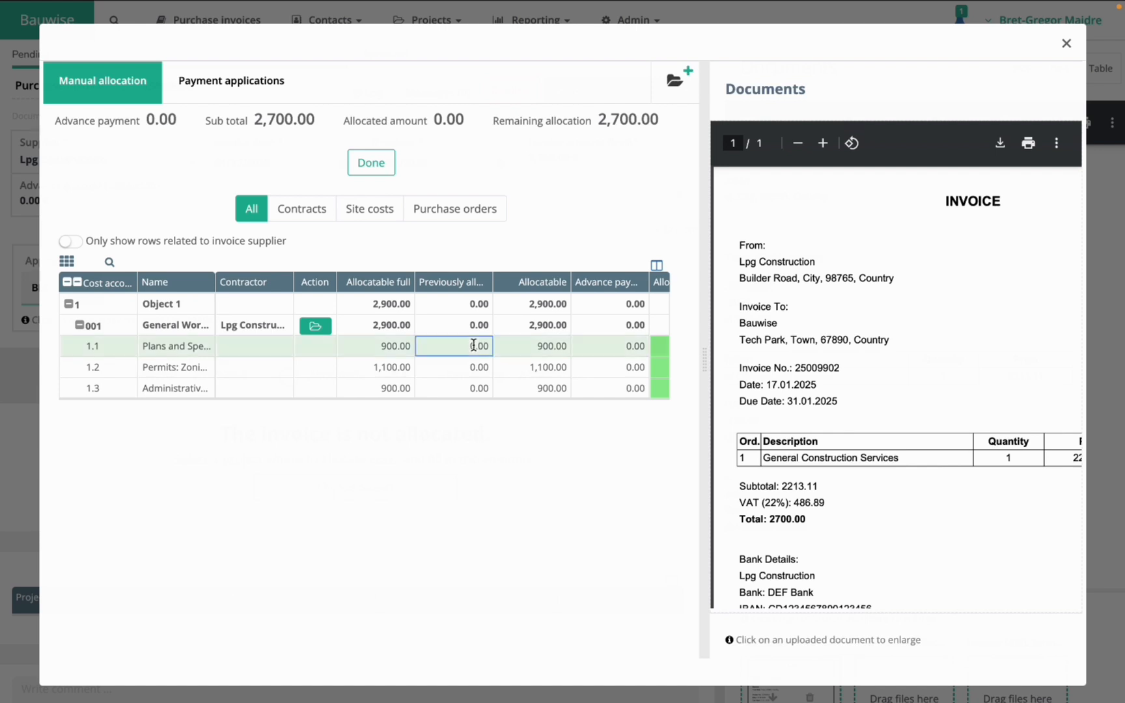
{"action": "key", "text": "Tab"}
{"action": "key", "text": "Tab"}
{"action": "key", "text": "Tab"}
{"action": "key", "text": "Tab"}
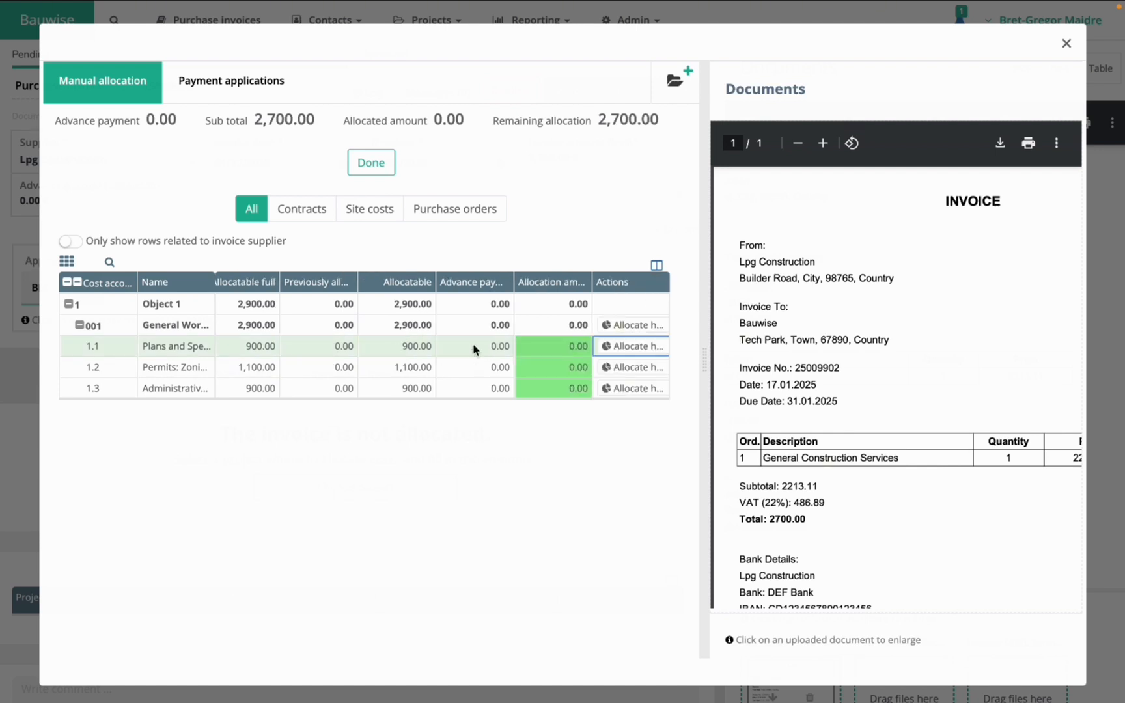
{"action": "key", "text": "Tab"}
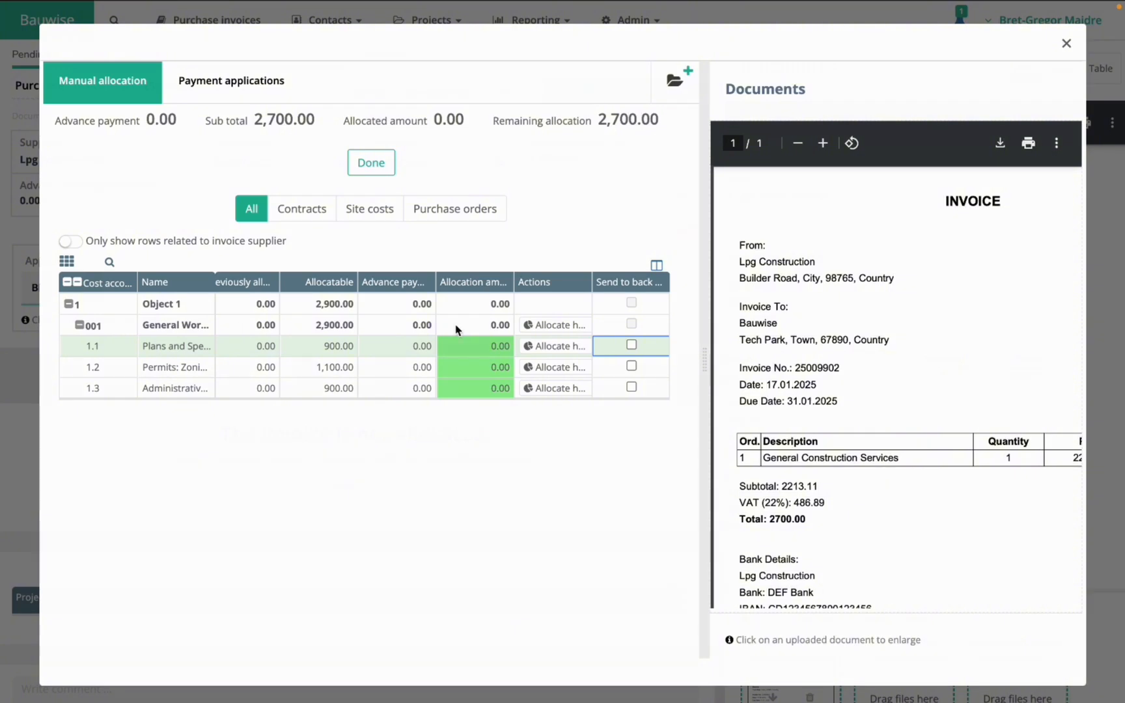
{"action": "left_click", "coordinate": [558, 331]}
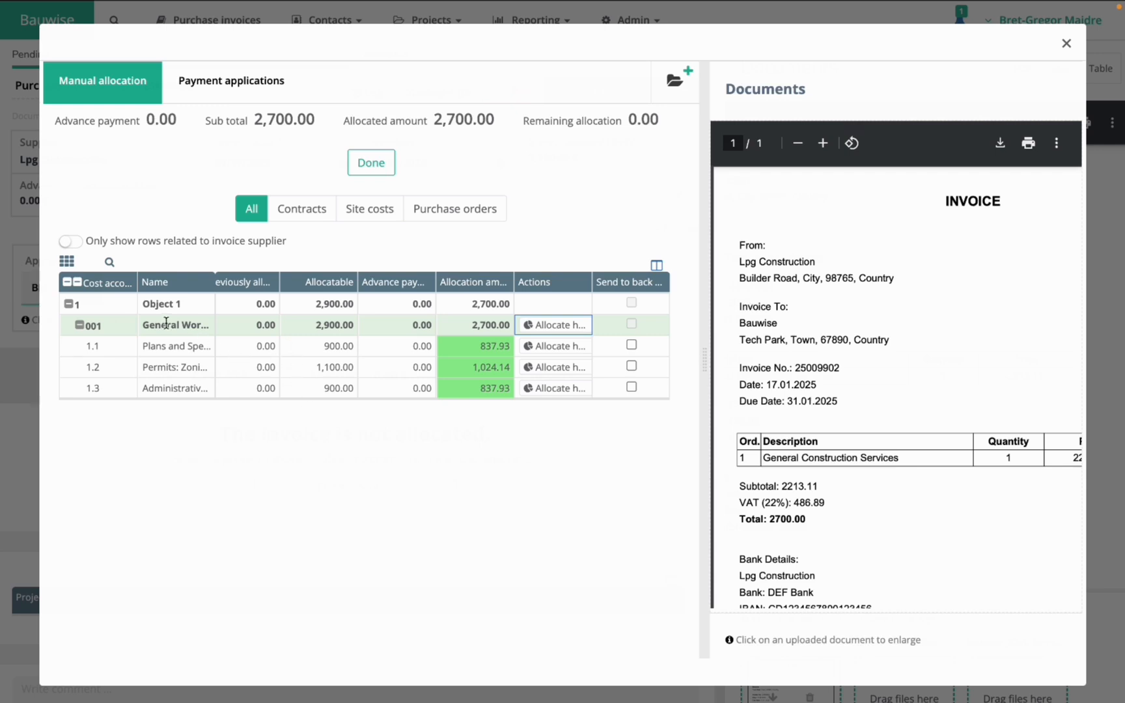
Step: Set the allocation amounts of lines 1.1, 1.2 and 1.3 to 0
{"action": "left_click", "coordinate": [491, 348]}
{"action": "type", "text": "0"}
{"action": "key", "text": "Return"}
{"action": "type", "text": "0"}
{"action": "key", "text": "Return"}
{"action": "type", "text": "0"}
{"action": "key", "text": "Return"}
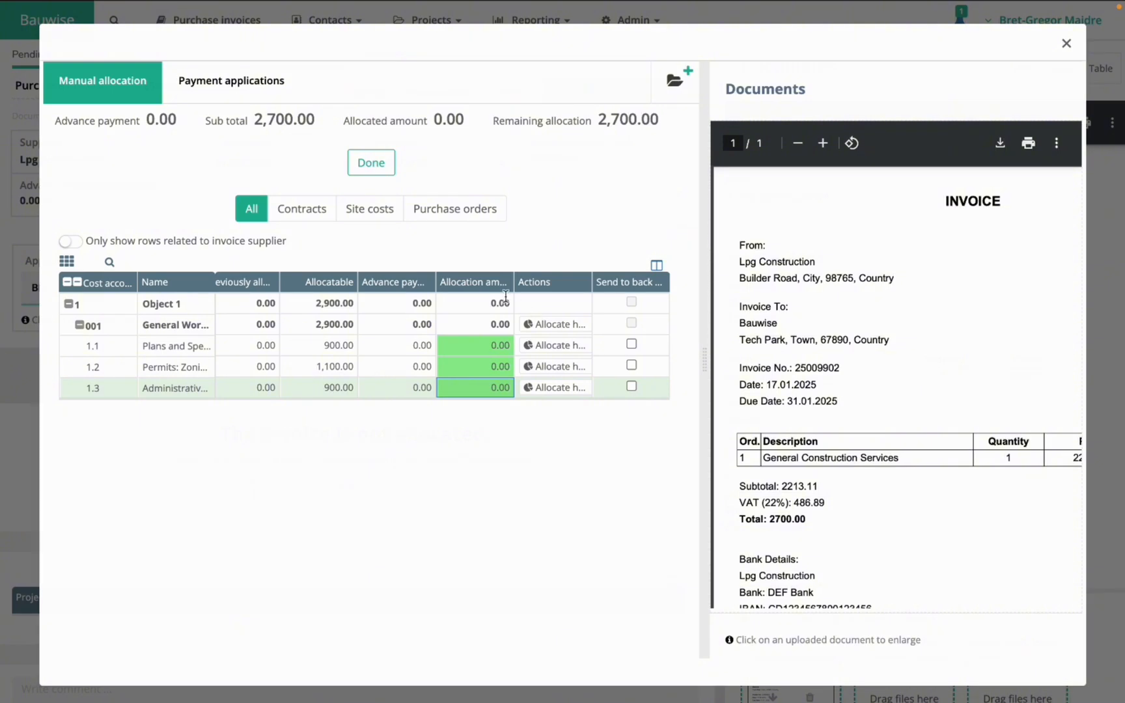
Step: Allocate the invoice row by row to lines 1.1, 1.2 and 1.3 using the automatic Allocate here action
{"action": "left_click", "coordinate": [543, 345]}
{"action": "left_click", "coordinate": [557, 366]}
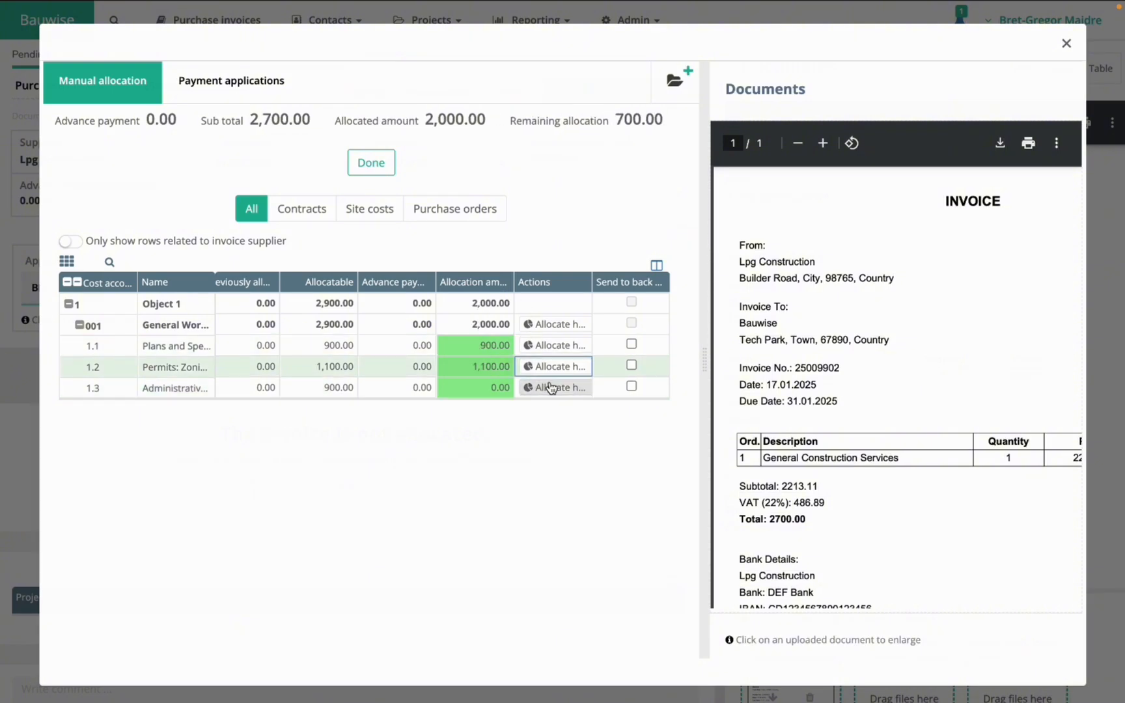
{"action": "left_click", "coordinate": [550, 388]}
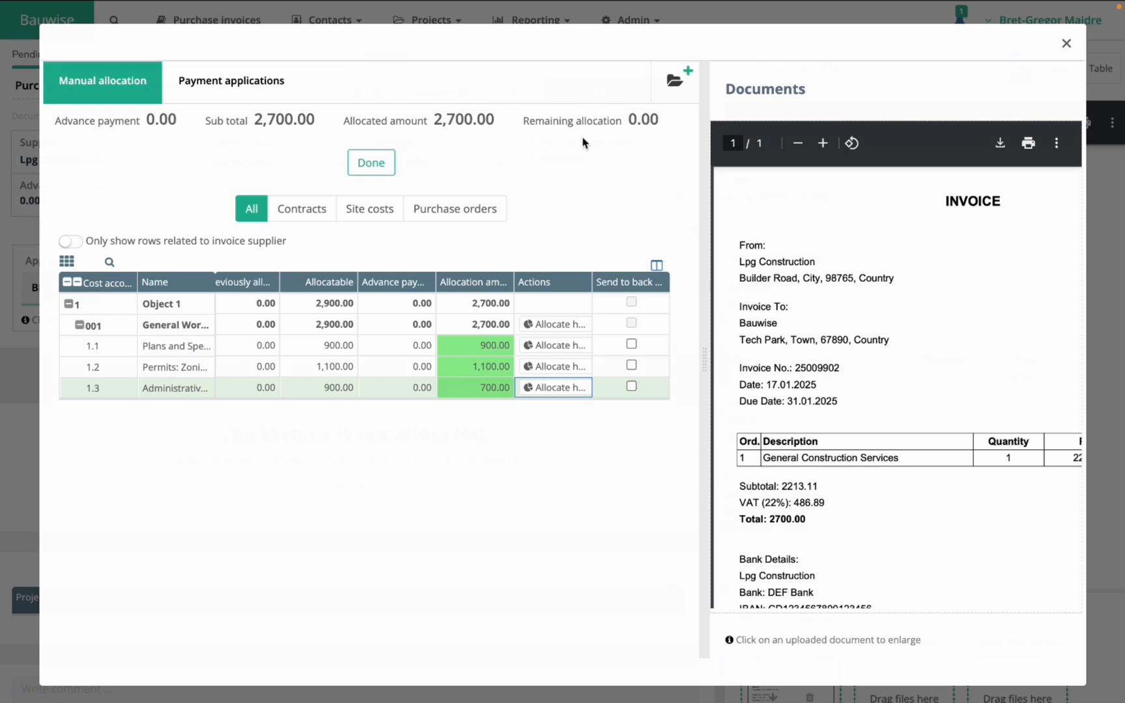
Step: Set the allocation amounts to 500 for line 1.1, 400 for line 1.2 and 300 for line 1.3
{"action": "type", "text": "500"}
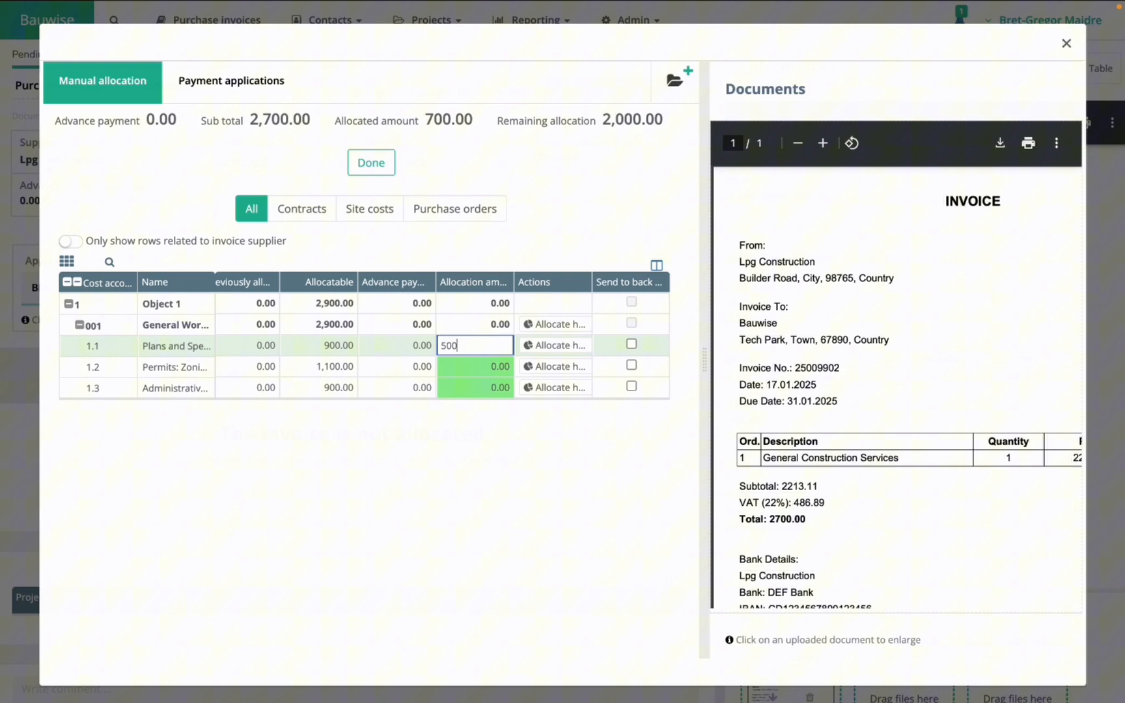
{"action": "key", "text": "Return"}
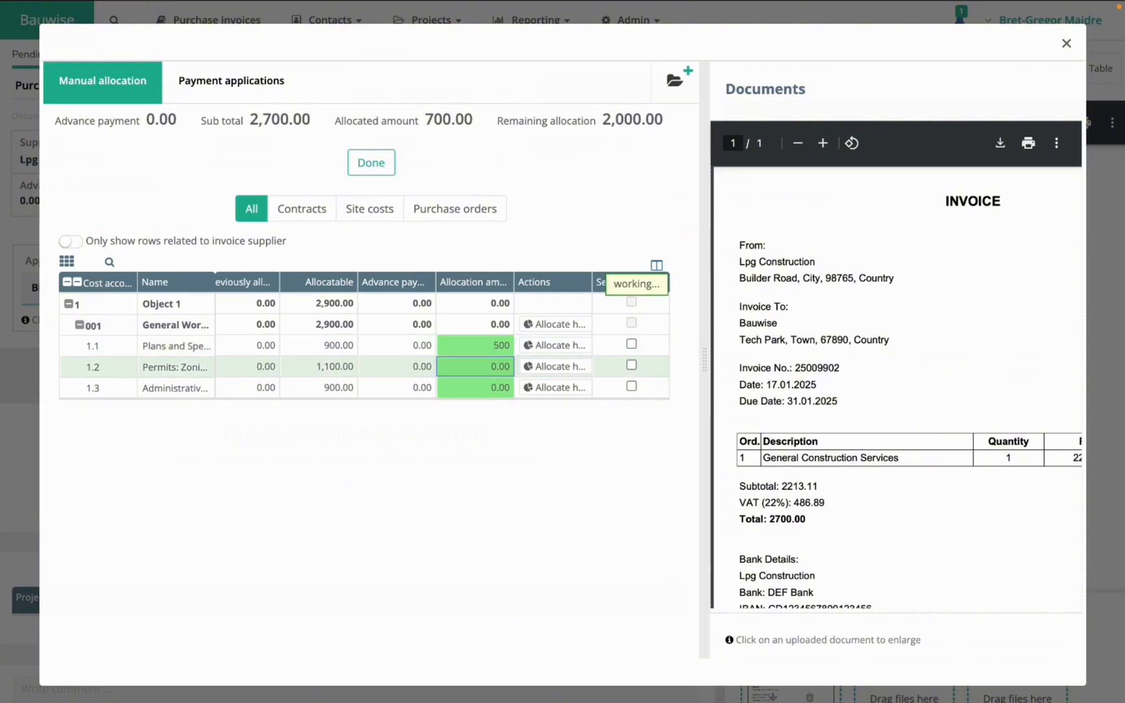
{"action": "type", "text": "400"}
{"action": "key", "text": "Return"}
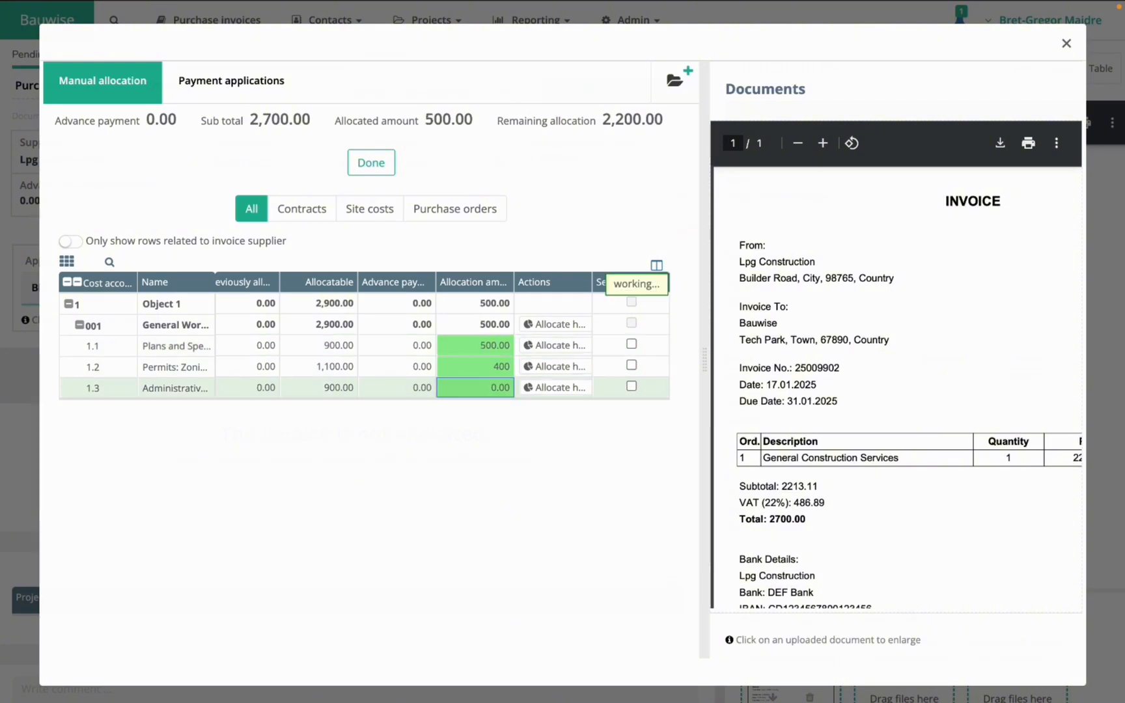
{"action": "type", "text": "300"}
{"action": "key", "text": "Return"}
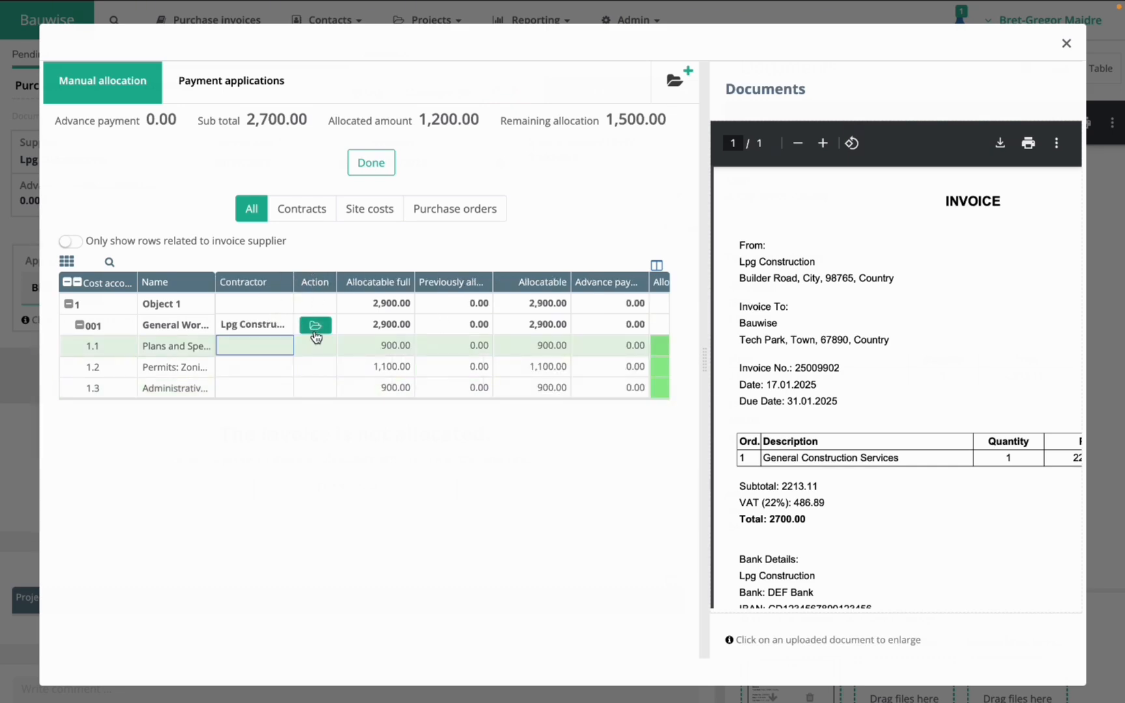
Step: Open the 001 General Works commitment, add 1.4 Engineering Fees with a committed budget of 400 €, and return to the allocation
{"action": "left_click", "coordinate": [316, 326]}
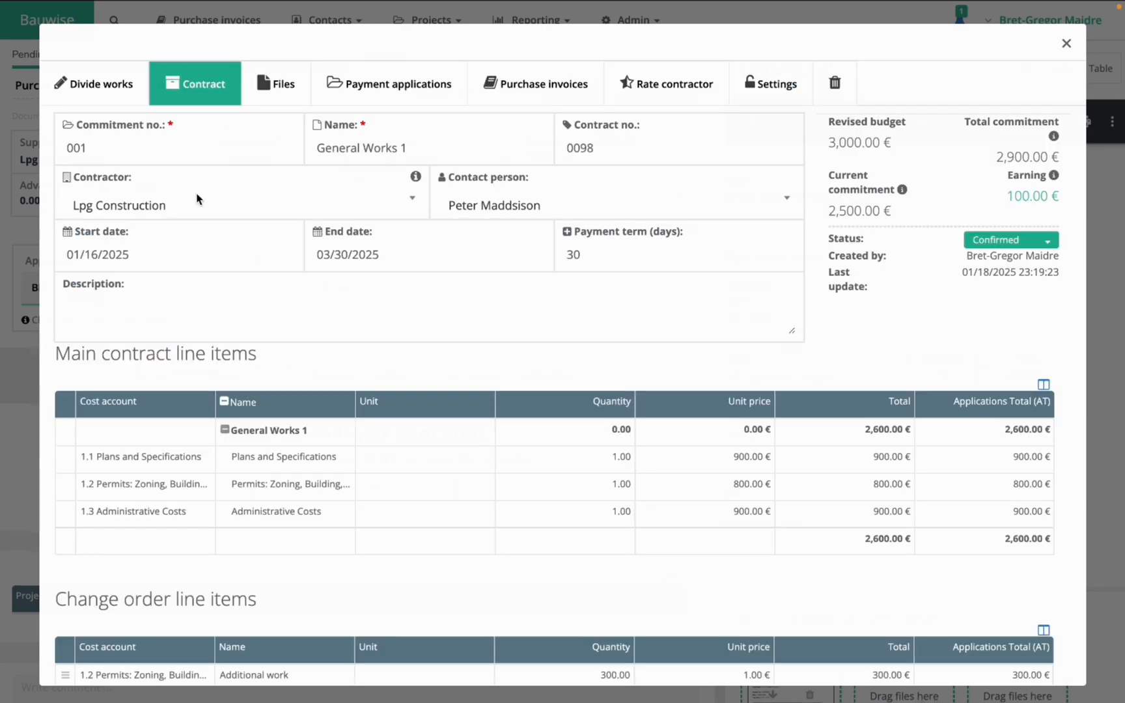
{"action": "left_click", "coordinate": [118, 96]}
{"action": "left_click", "coordinate": [1006, 393]}
{"action": "type", "text": "400"}
{"action": "key", "text": "Return"}
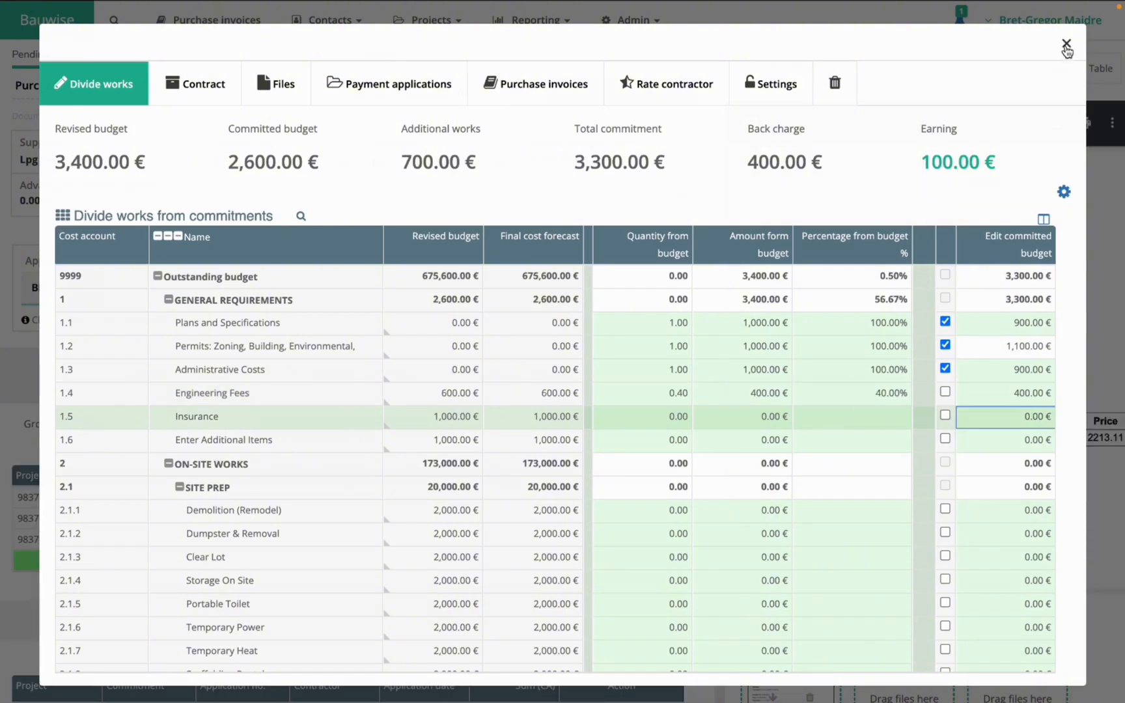
{"action": "left_click", "coordinate": [1067, 44]}
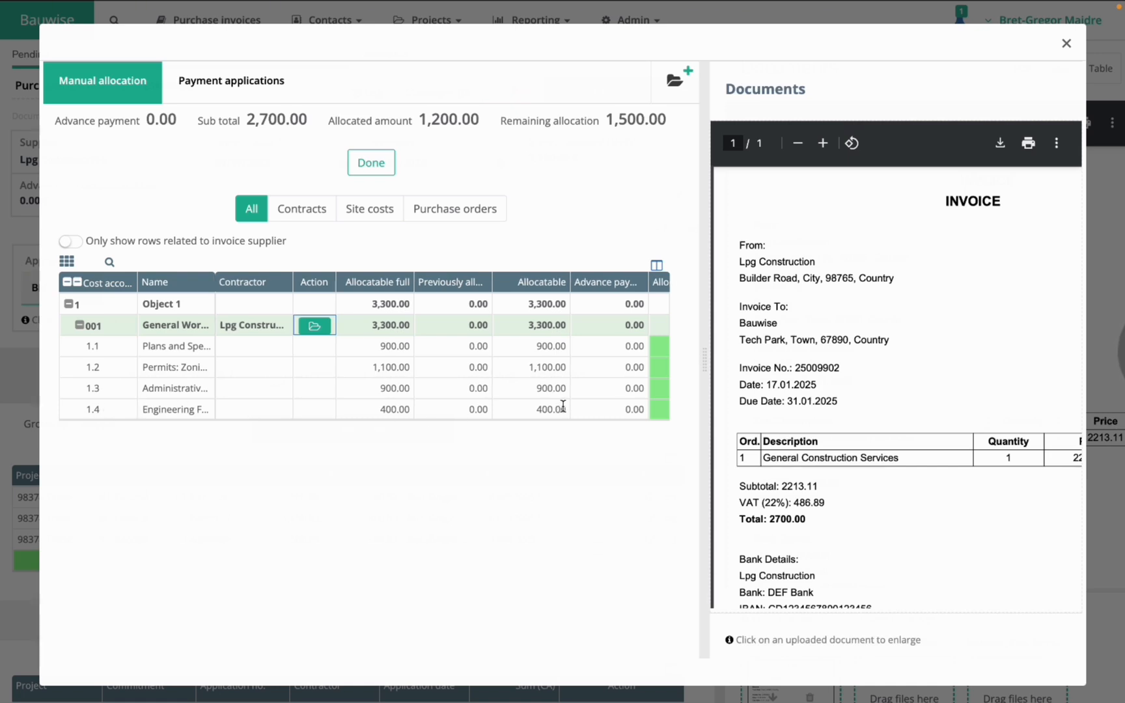
Step: Allocate 400 of the invoice to line 1.4 Engineering Fees
{"action": "left_click", "coordinate": [538, 409]}
{"action": "key", "text": "Tab"}
{"action": "type", "text": "400"}
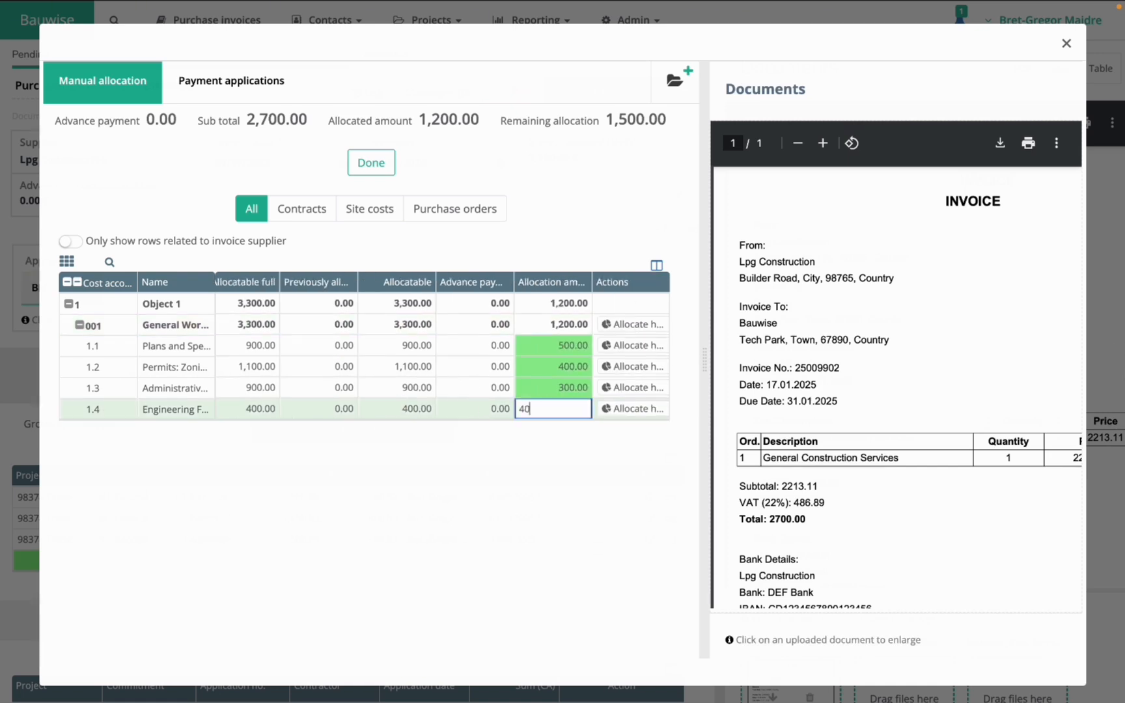
{"action": "key", "text": "Return"}
{"action": "scroll", "coordinate": [404, 388], "scroll_direction": "left", "scroll_amount": 3}
{"action": "left_click", "coordinate": [403, 389]}
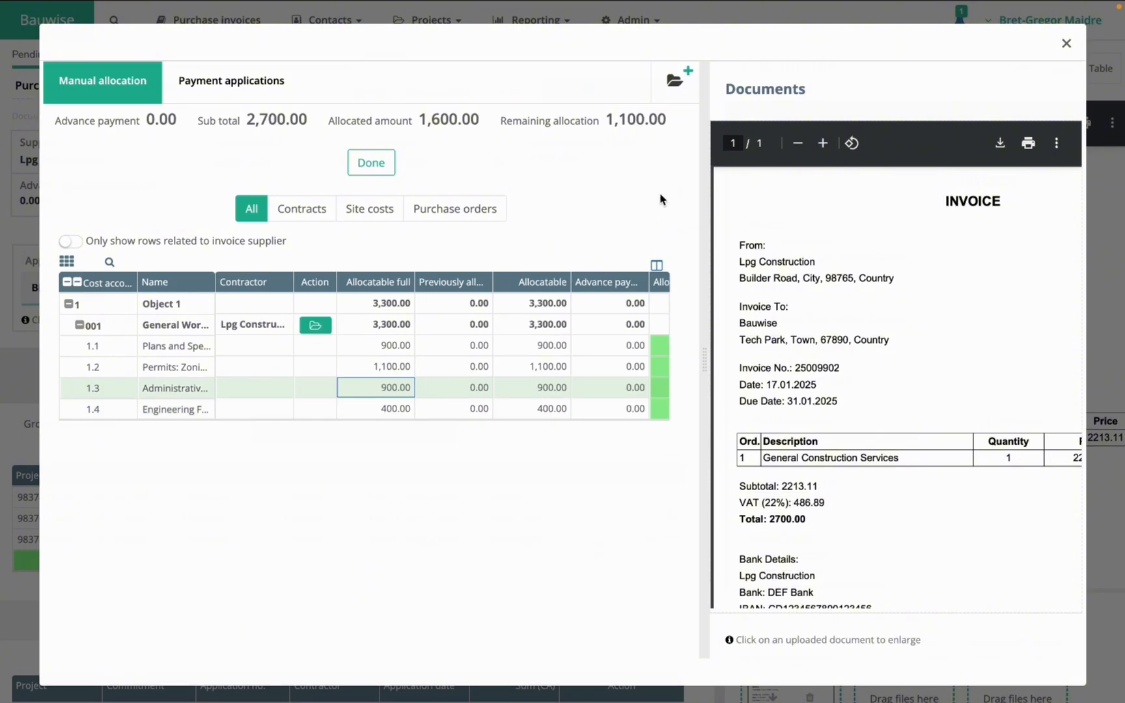
Step: Create a new contractor agreement commitment named "General works 2" with contract number 98480
{"action": "left_click", "coordinate": [682, 89]}
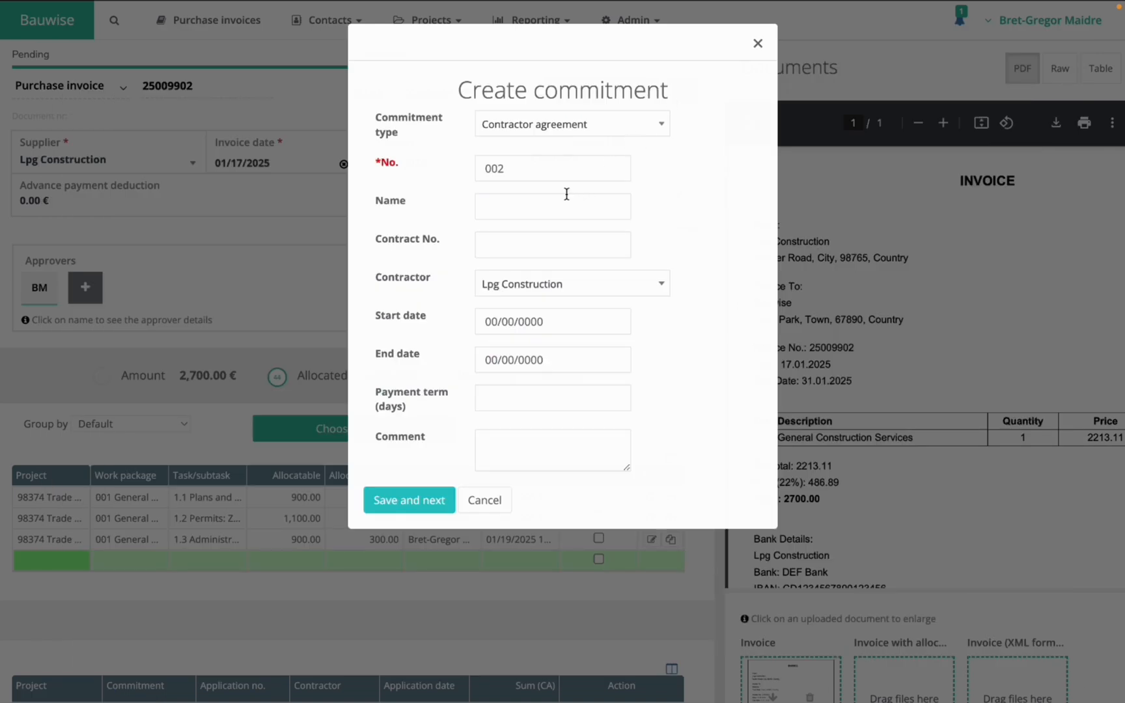
{"action": "left_click", "coordinate": [529, 208]}
{"action": "type", "text": "Gene"}
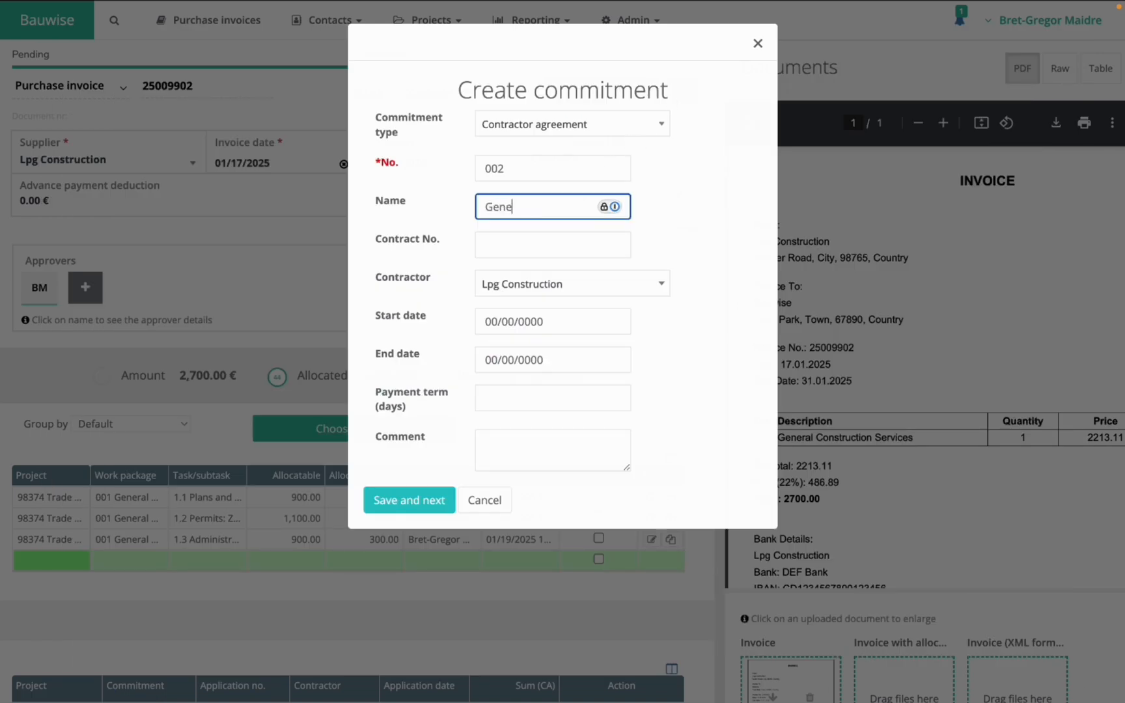
{"action": "type", "text": "ral works 2"}
{"action": "left_click", "coordinate": [506, 244]}
{"action": "type", "text": "9"}
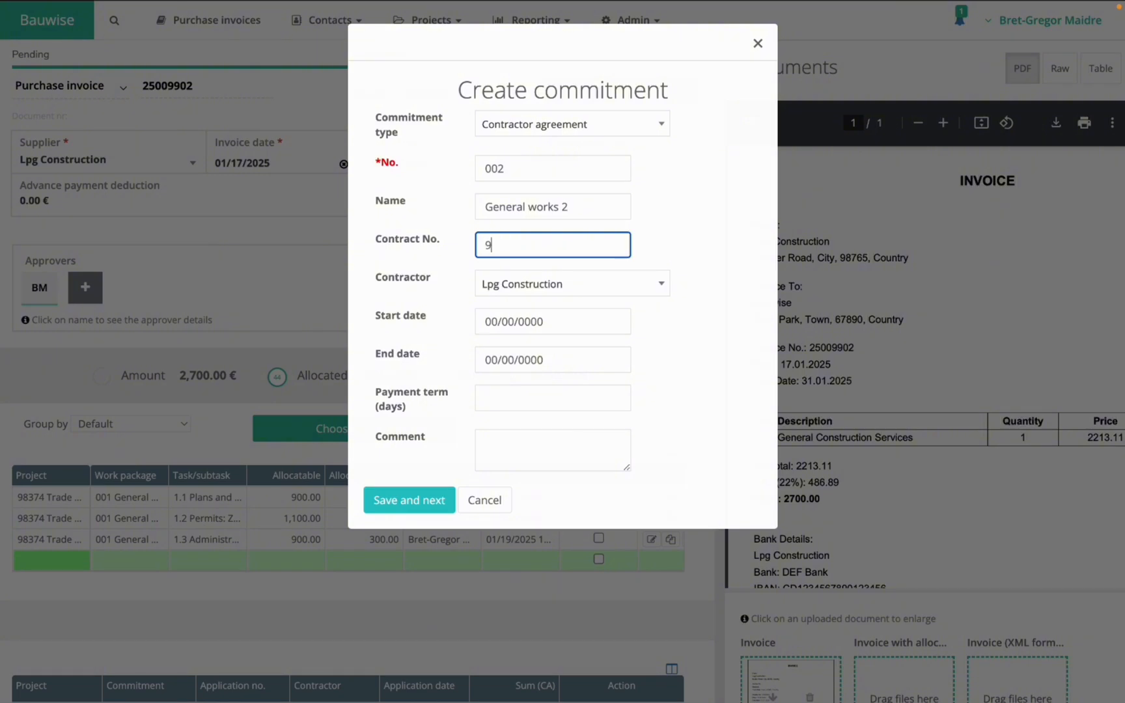
{"action": "type", "text": "8480"}
{"action": "left_click", "coordinate": [412, 500]}
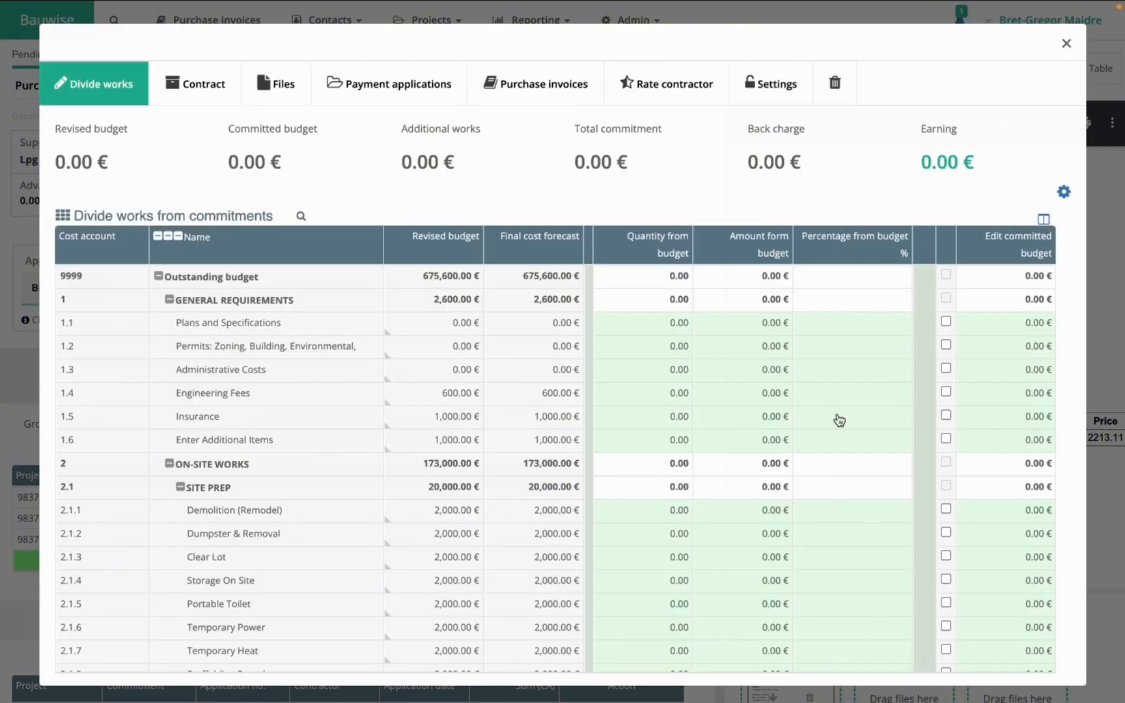
Step: Set the new commitment's committed budget to 500 € for 1.5 Insurance and 600 € for 1.6 Enter Additional Items
{"action": "left_click", "coordinate": [1009, 420]}
{"action": "type", "text": "500"}
{"action": "key", "text": "Return"}
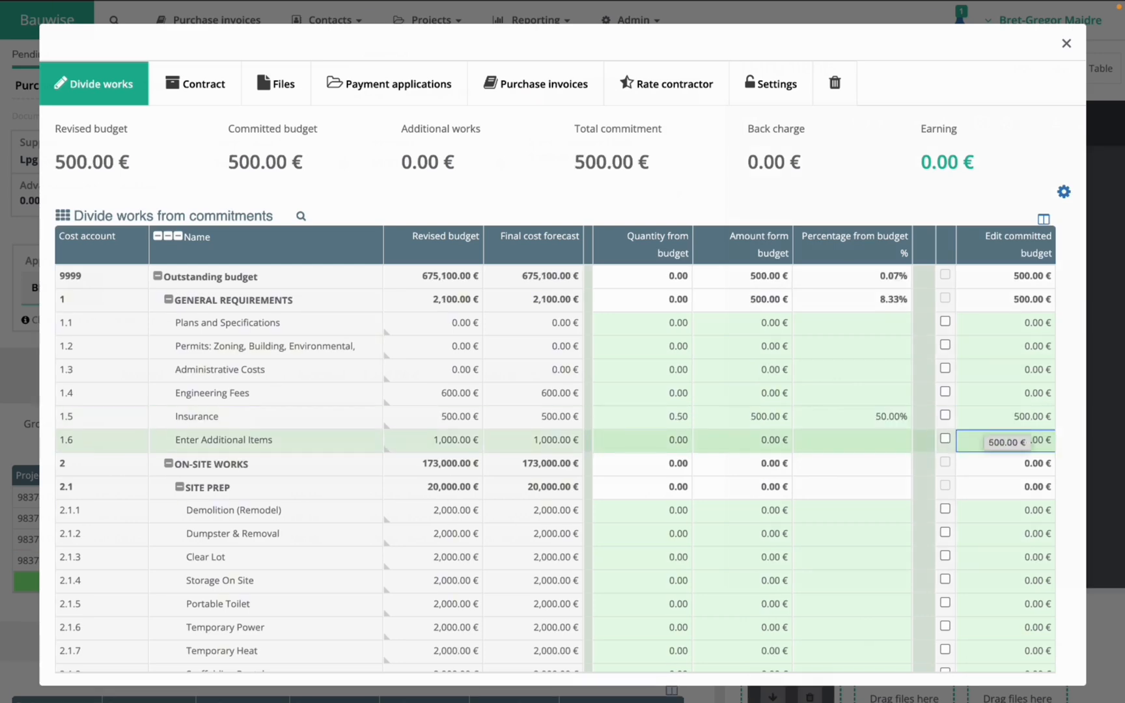
{"action": "type", "text": "600"}
{"action": "key", "text": "Return"}
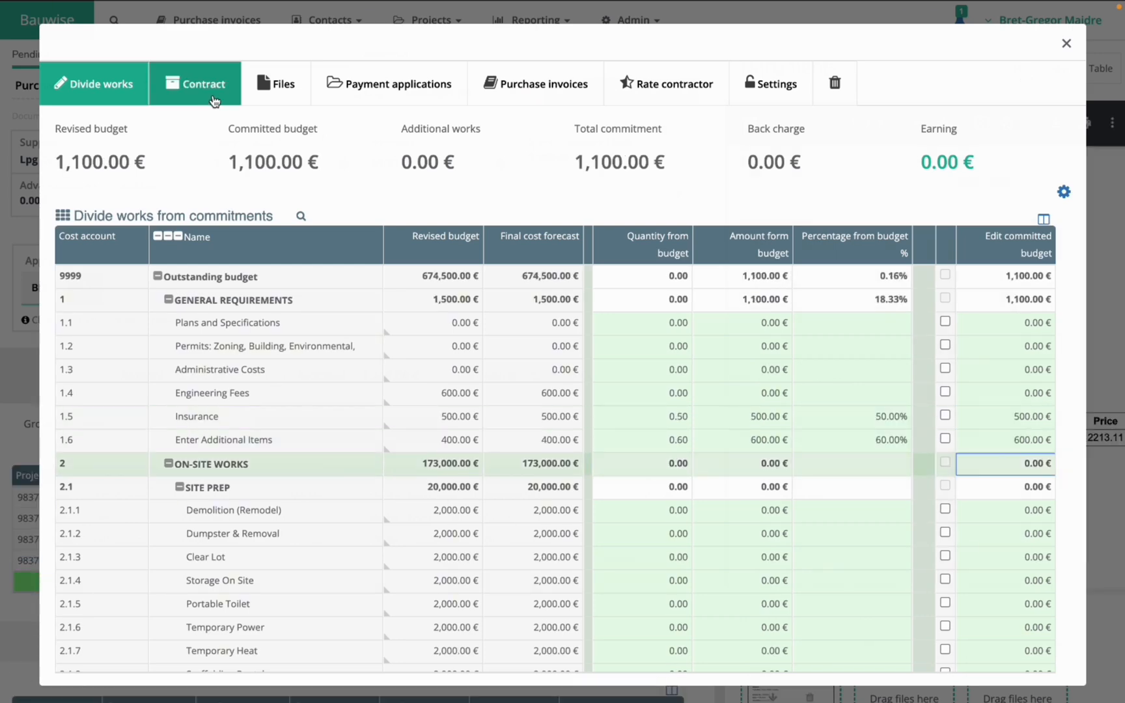
Step: Review the contract line items of the General works 2 commitment and return to its row in the invoice allocation
{"action": "left_click", "coordinate": [214, 101]}
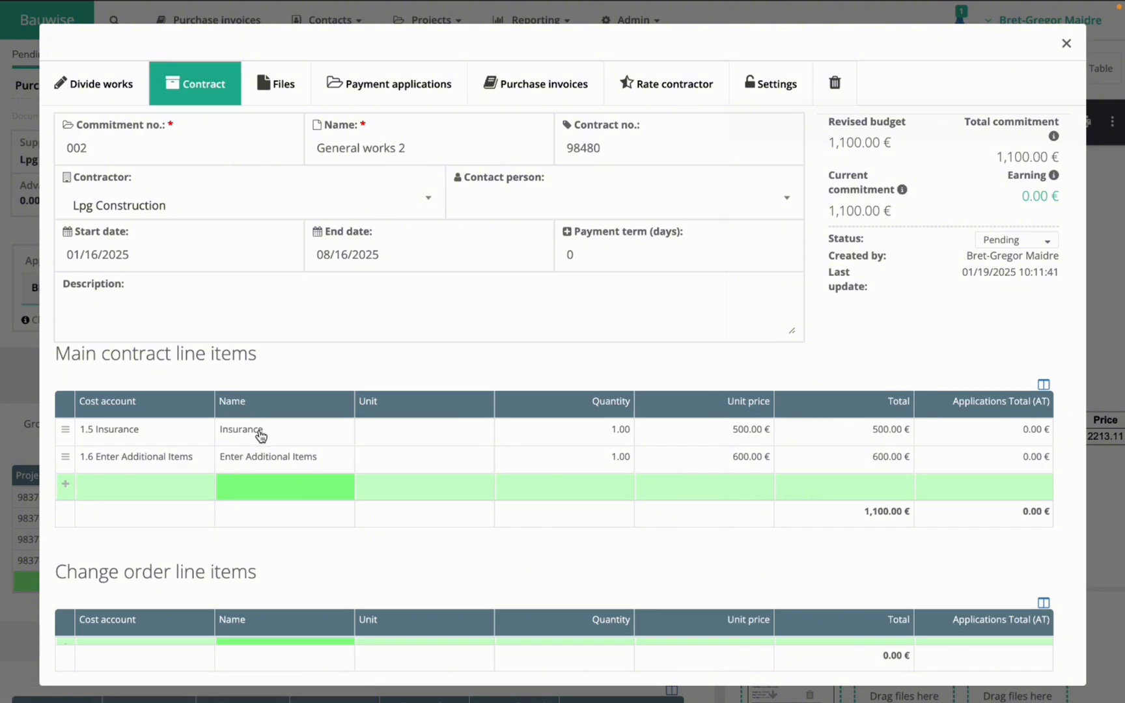
{"action": "left_click", "coordinate": [1066, 44]}
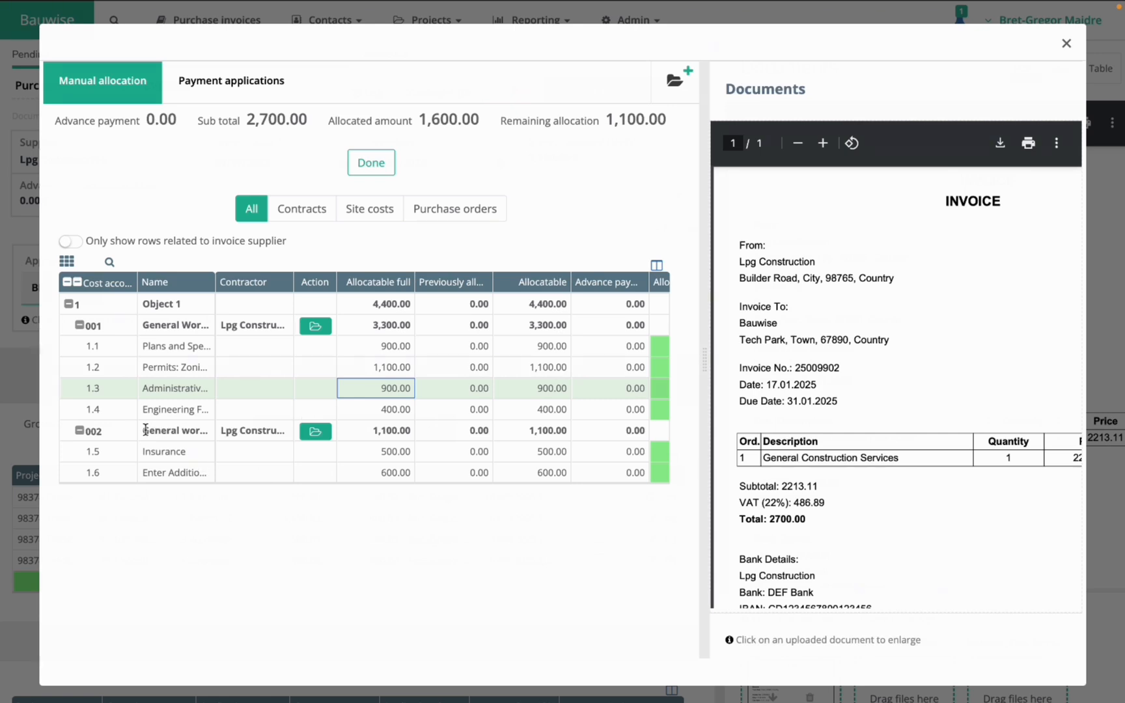
{"action": "left_click", "coordinate": [179, 432]}
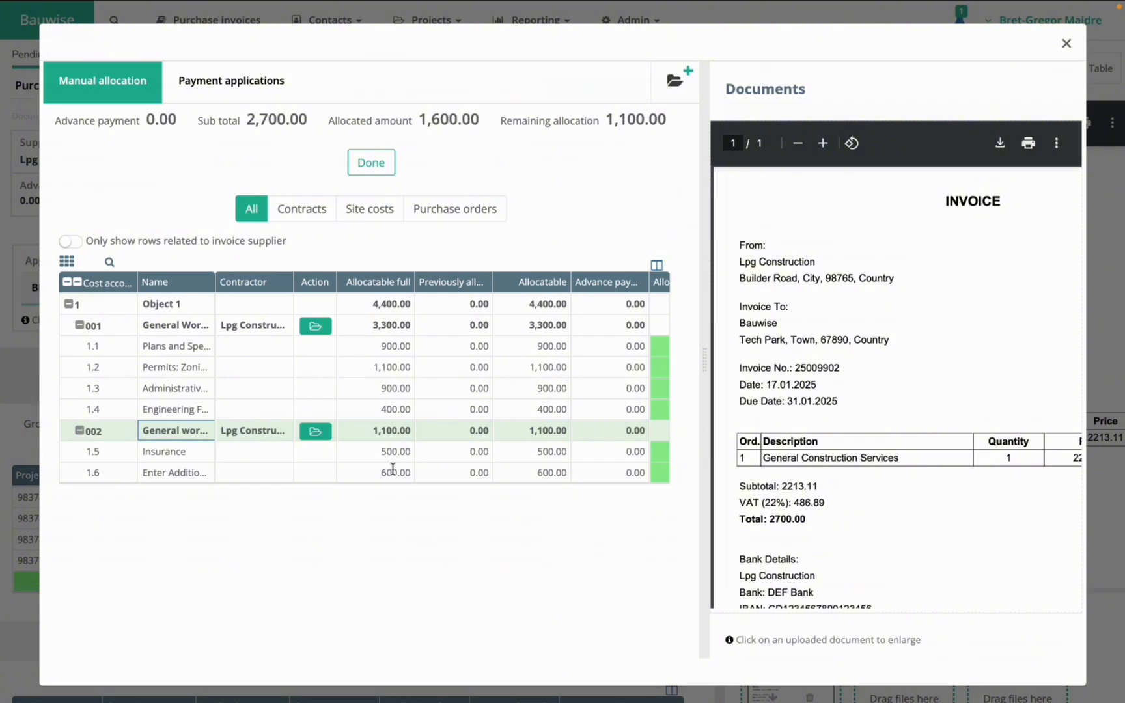
Step: Allocate 500 of the invoice to line 1.5 Insurance and 600 to line 1.6 Enter Additional Items
{"action": "left_click", "coordinate": [540, 473]}
{"action": "scroll", "coordinate": [540, 474], "scroll_direction": "right", "scroll_amount": 2}
{"action": "left_click", "coordinate": [564, 458]}
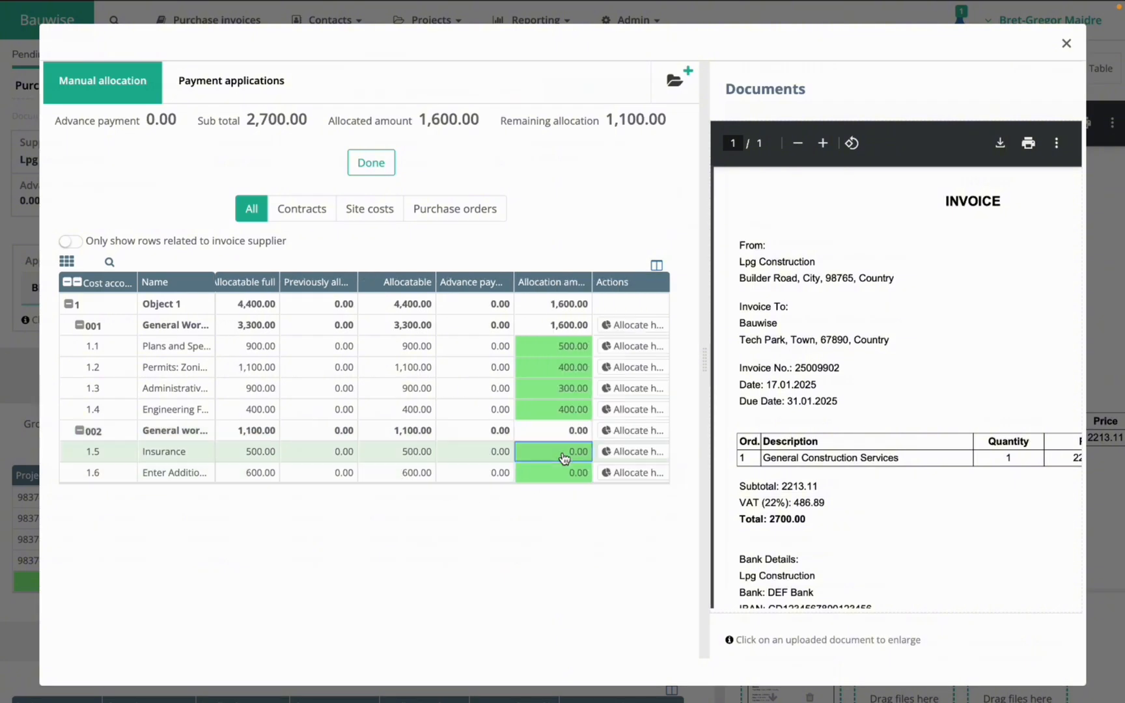
{"action": "type", "text": "500"}
{"action": "key", "text": "Return"}
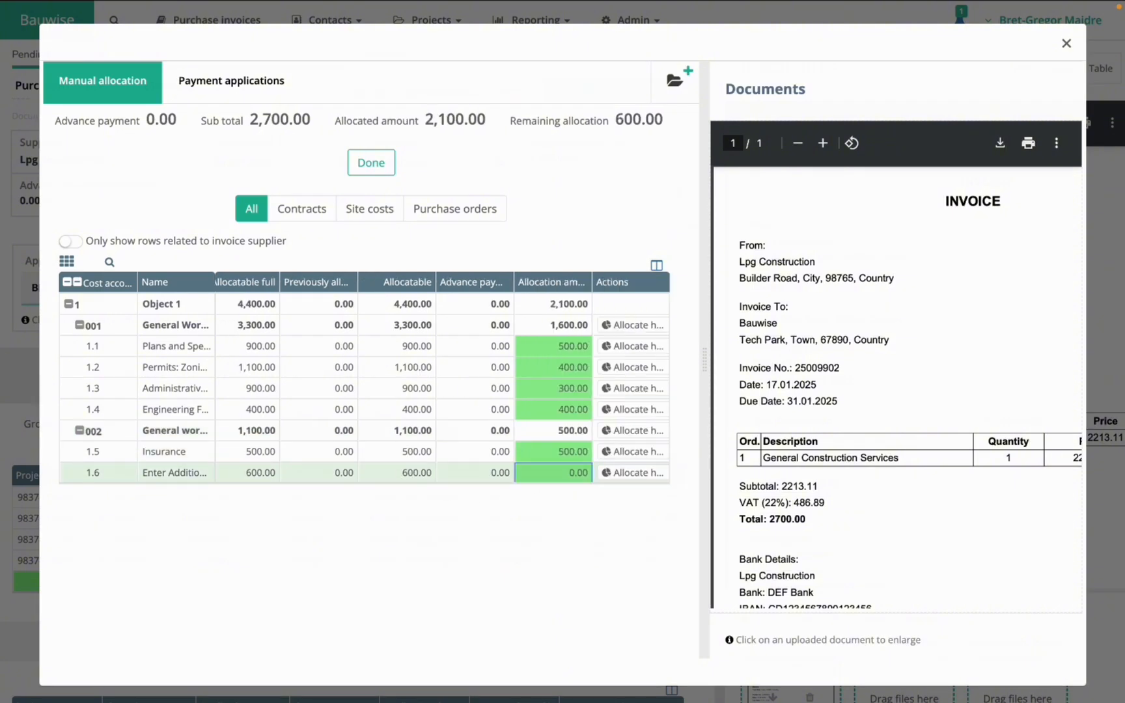
{"action": "type", "text": "600"}
{"action": "key", "text": "Return"}
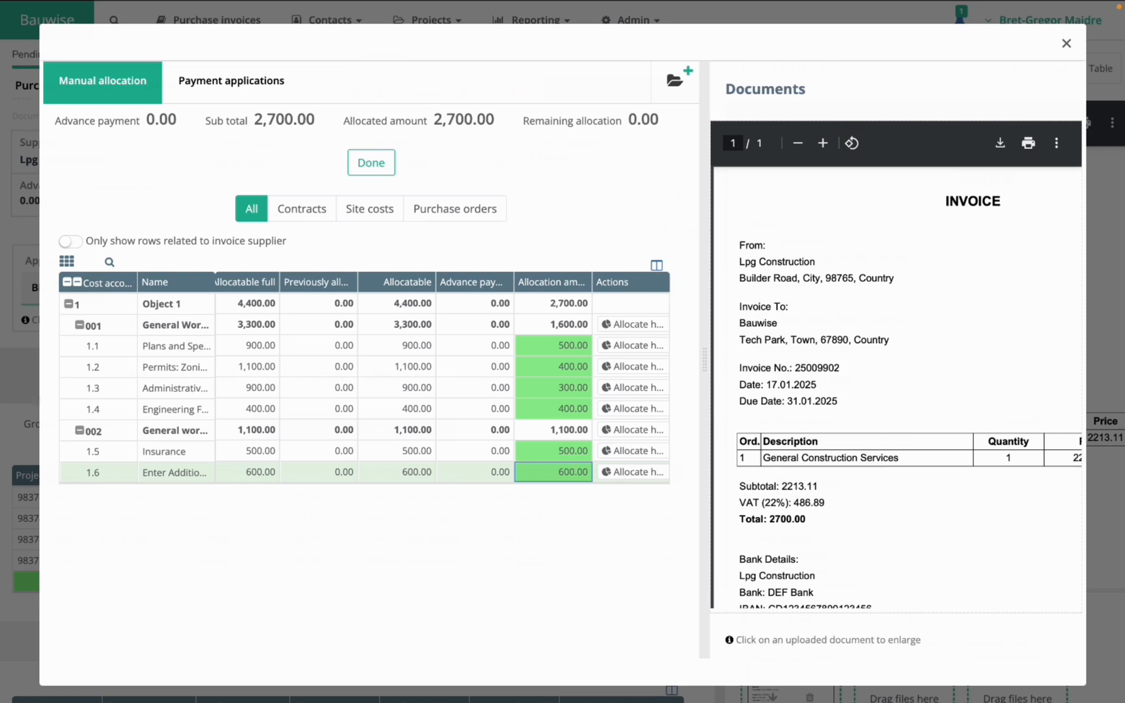
Step: Clear the manual allocation amounts and, after reviewing payment application 01 of commitment 001, link the invoice to it
{"action": "left_click", "coordinate": [565, 345]}
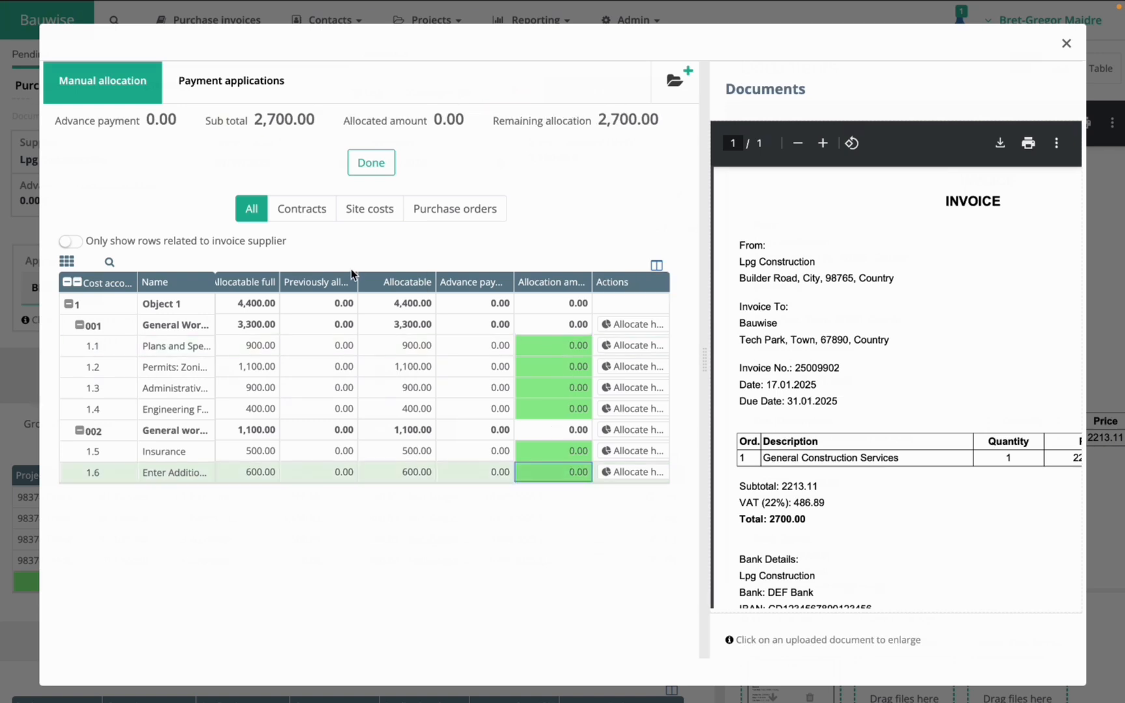
{"action": "left_click", "coordinate": [219, 83]}
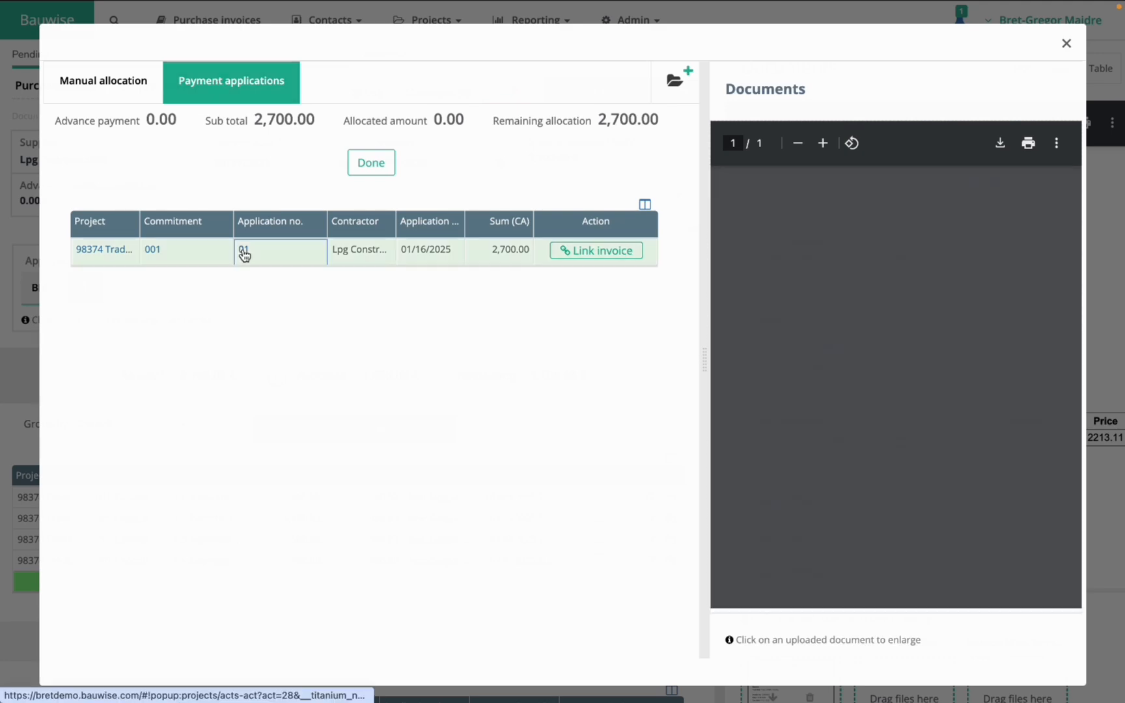
{"action": "left_click", "coordinate": [242, 251]}
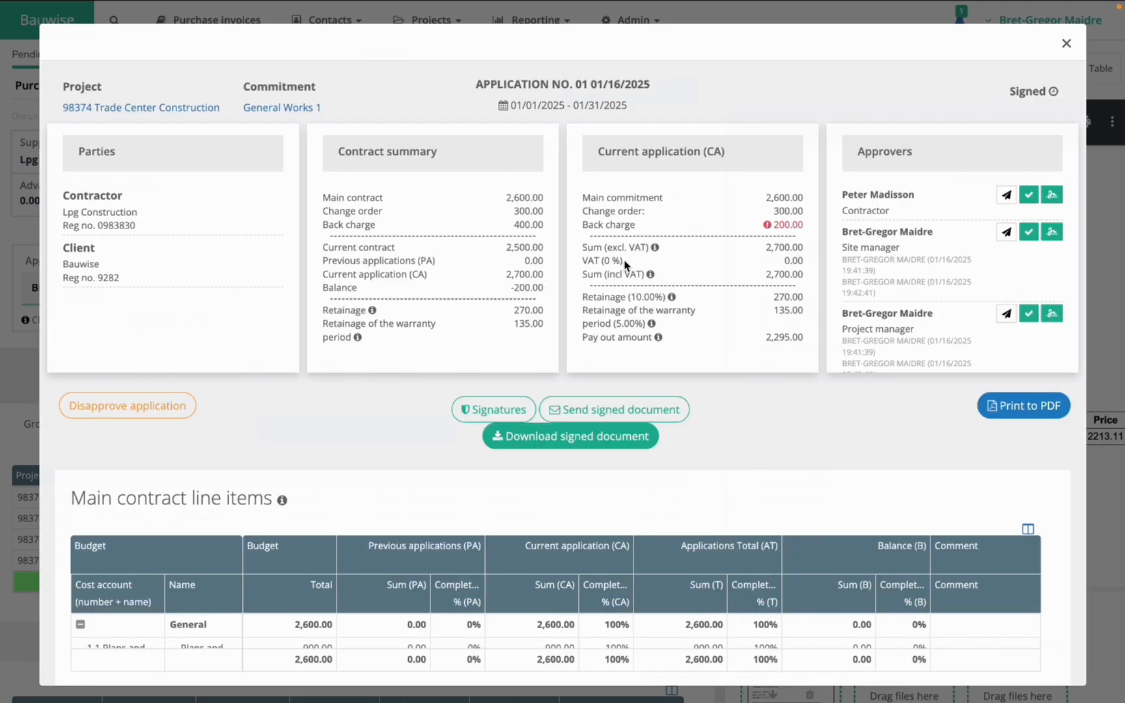
{"action": "left_click", "coordinate": [1067, 43]}
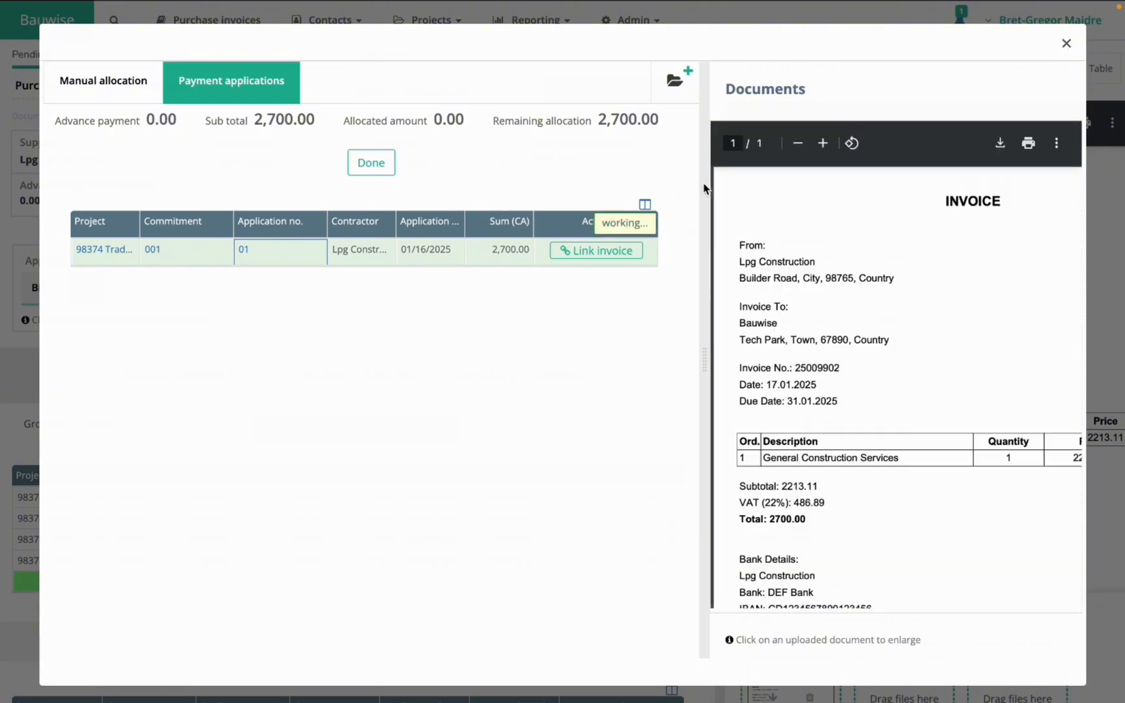
{"action": "left_click", "coordinate": [598, 253]}
Step: Examine the invoice's allocation rows and linked payment application, and view the manual allocation from the 1.3 Administrative Costs row
{"action": "scroll", "coordinate": [483, 458], "scroll_direction": "down", "scroll_amount": 1}
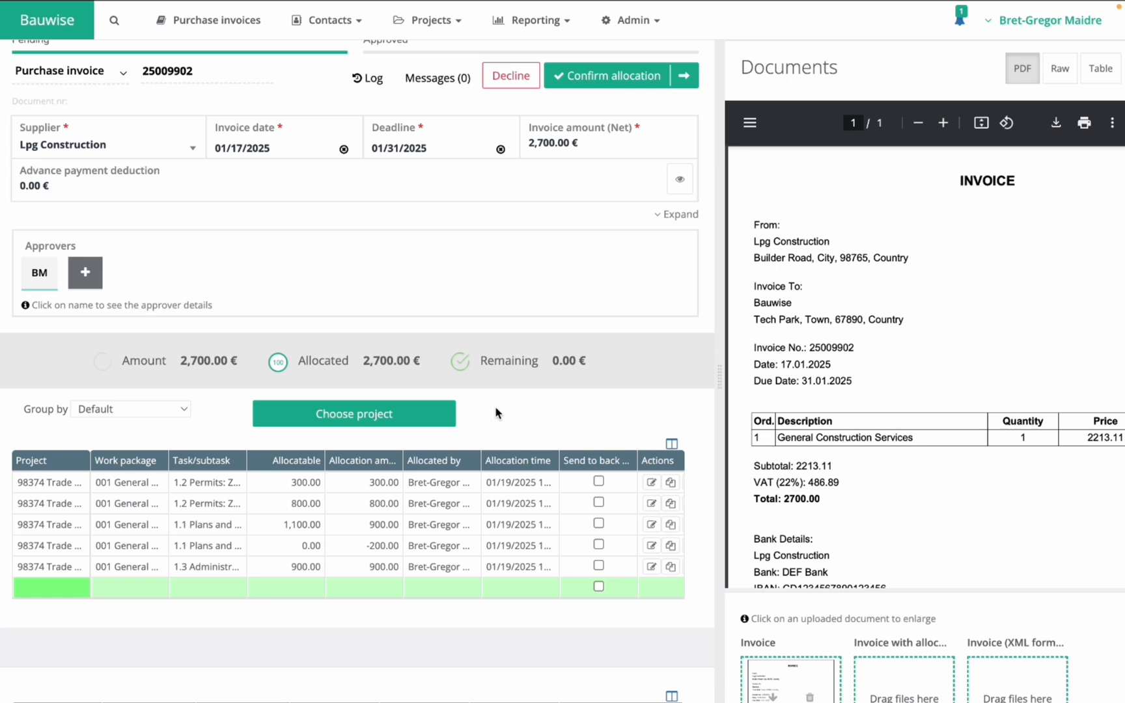
{"action": "scroll", "coordinate": [496, 412], "scroll_direction": "down", "scroll_amount": 1}
{"action": "scroll", "coordinate": [495, 413], "scroll_direction": "up", "scroll_amount": 1}
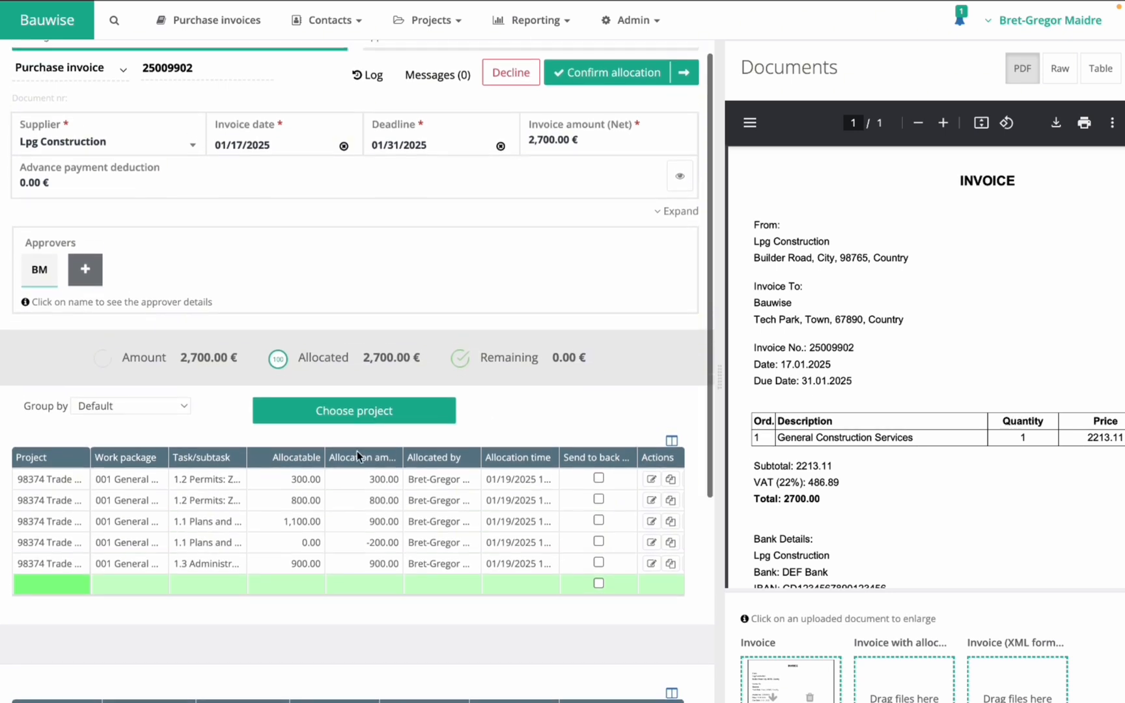
{"action": "scroll", "coordinate": [576, 412], "scroll_direction": "down", "scroll_amount": 5}
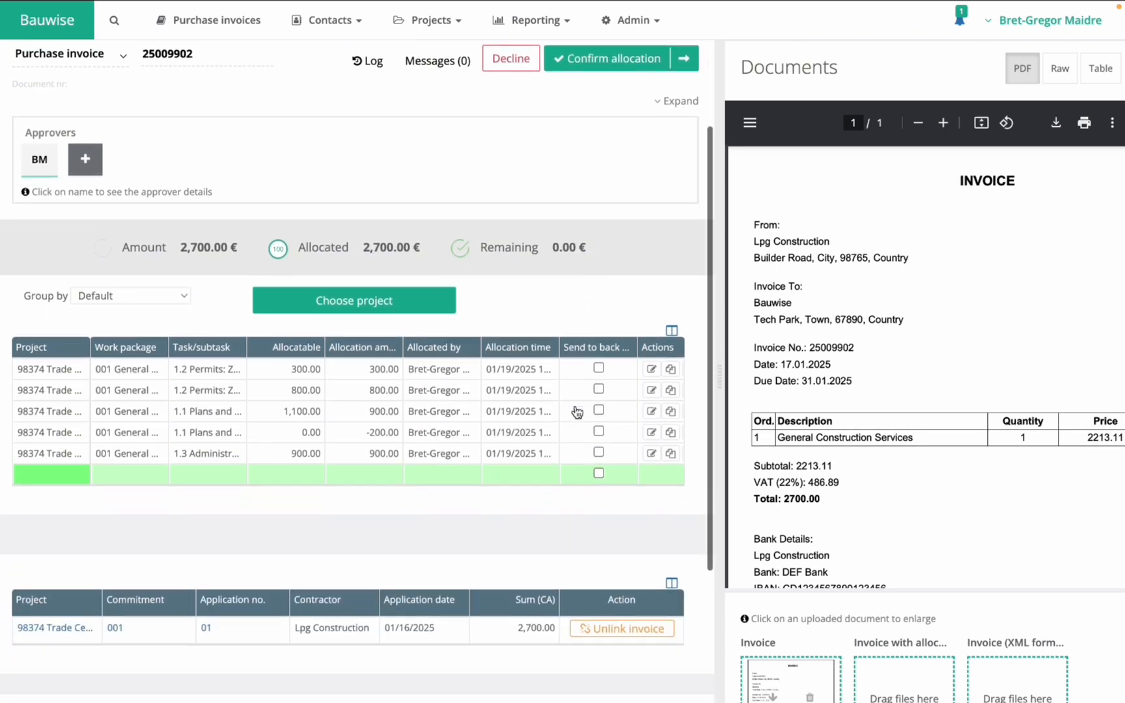
{"action": "scroll", "coordinate": [576, 412], "scroll_direction": "up", "scroll_amount": 2}
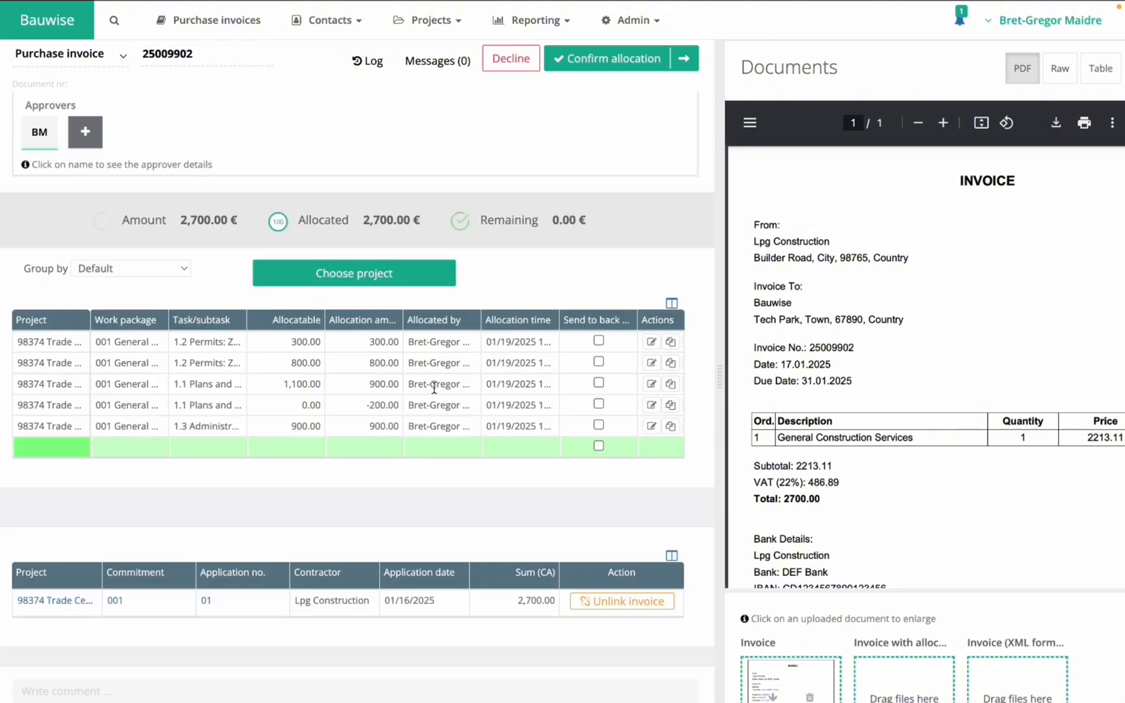
{"action": "left_click", "coordinate": [518, 384]}
{"action": "scroll", "coordinate": [517, 384], "scroll_direction": "right", "scroll_amount": 1}
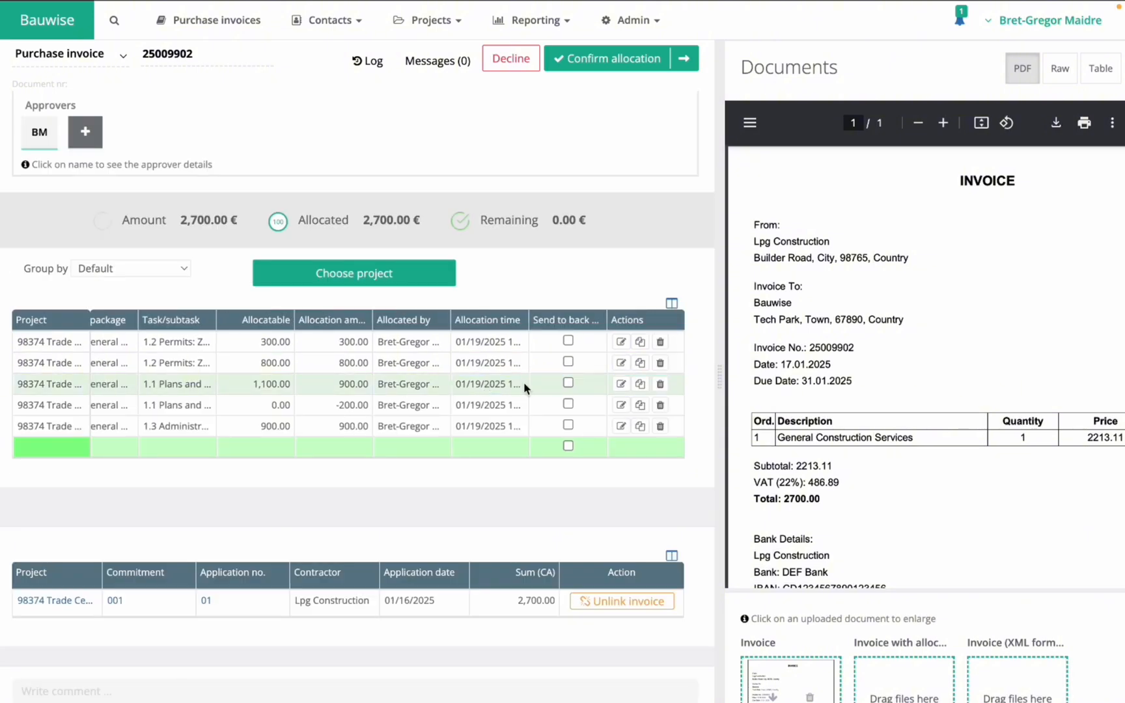
{"action": "left_click", "coordinate": [621, 427]}
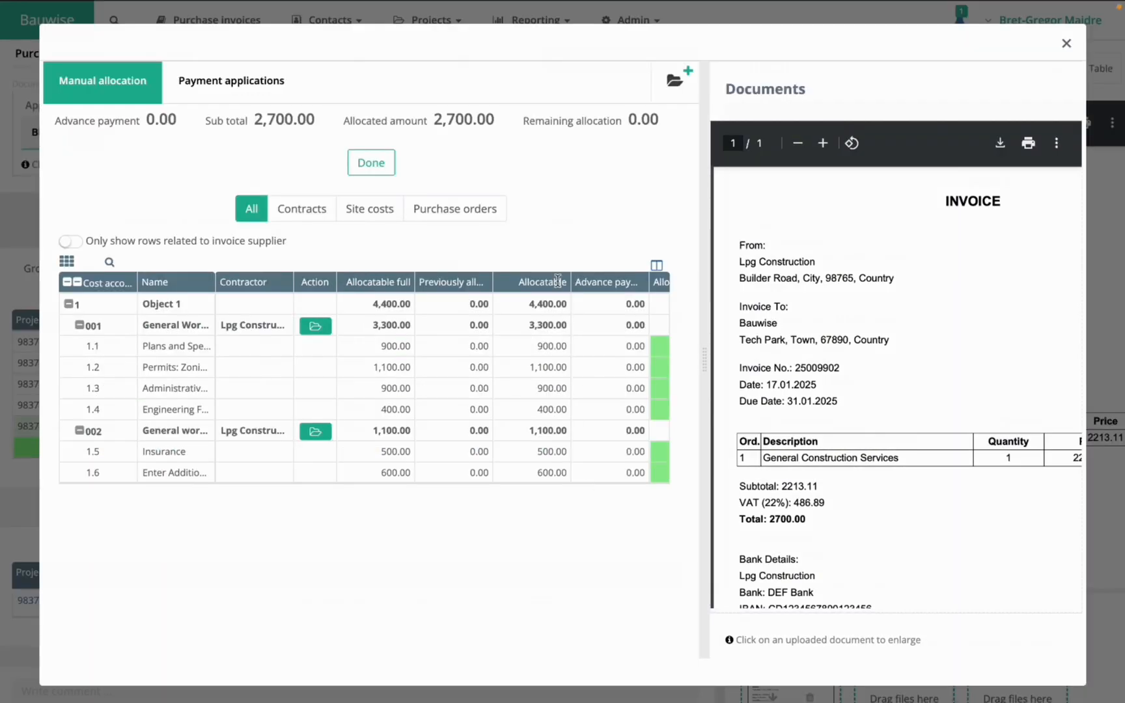
{"action": "left_click", "coordinate": [1066, 43]}
{"action": "scroll", "coordinate": [632, 485], "scroll_direction": "down", "scroll_amount": 2}
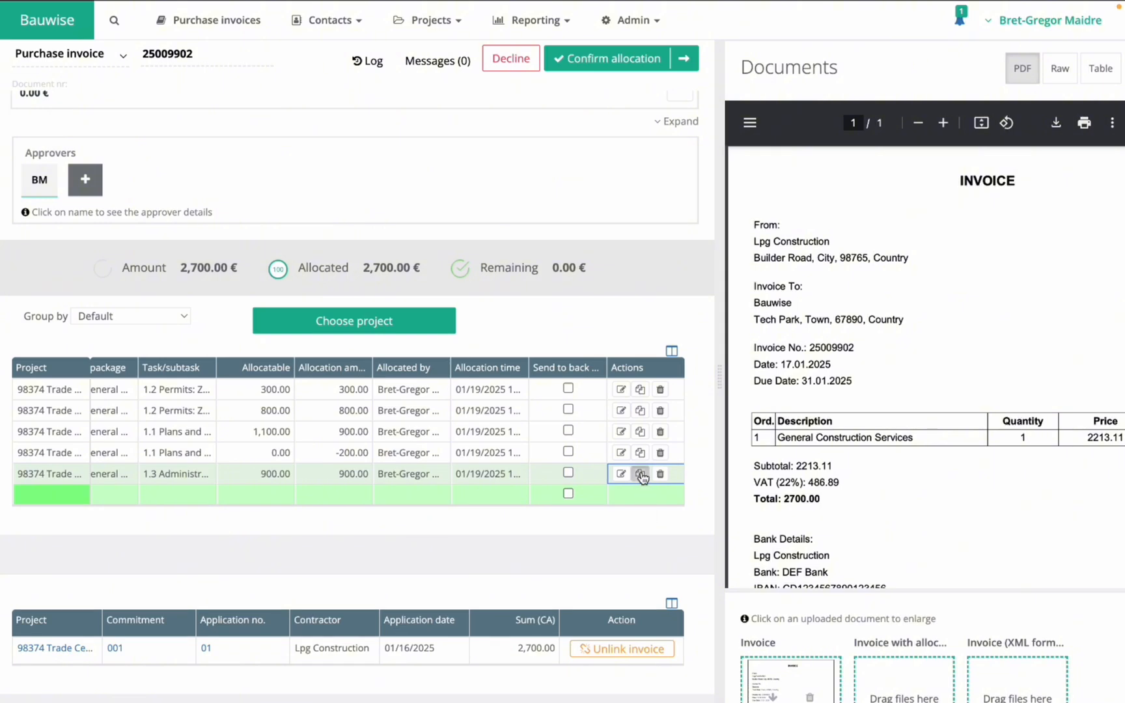
Step: Duplicate the 1.3 Administrative Costs allocation row and delete the copy
{"action": "left_click", "coordinate": [641, 475]}
{"action": "left_click", "coordinate": [528, 374]}
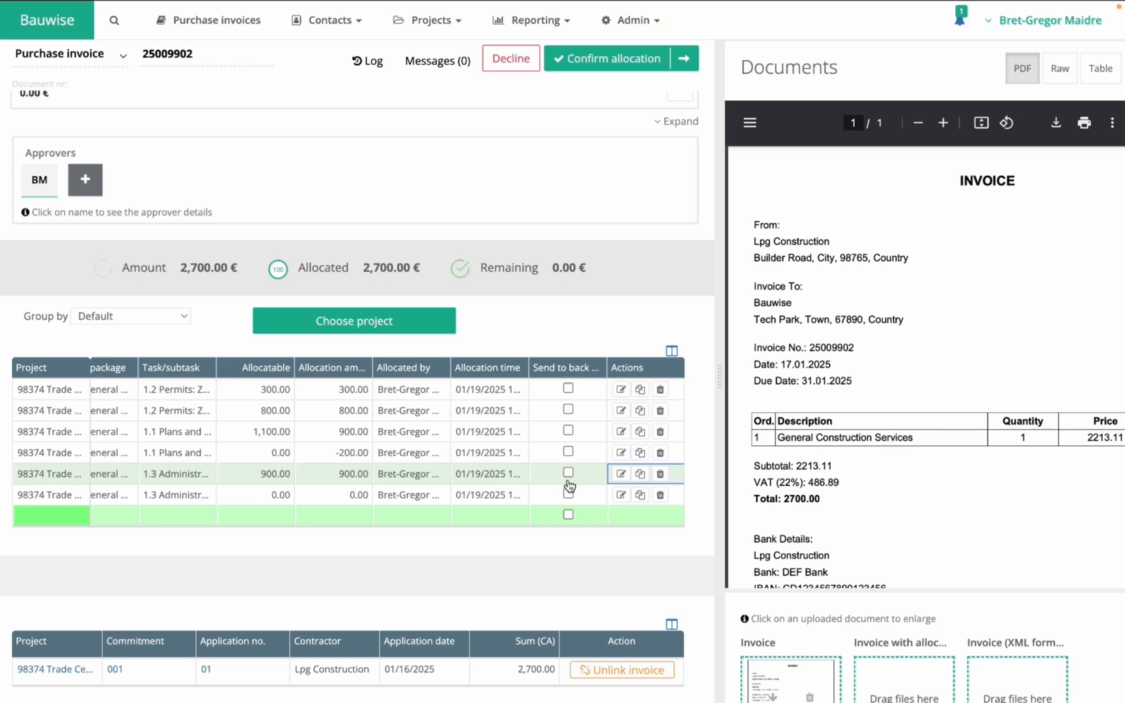
{"action": "left_click", "coordinate": [660, 494]}
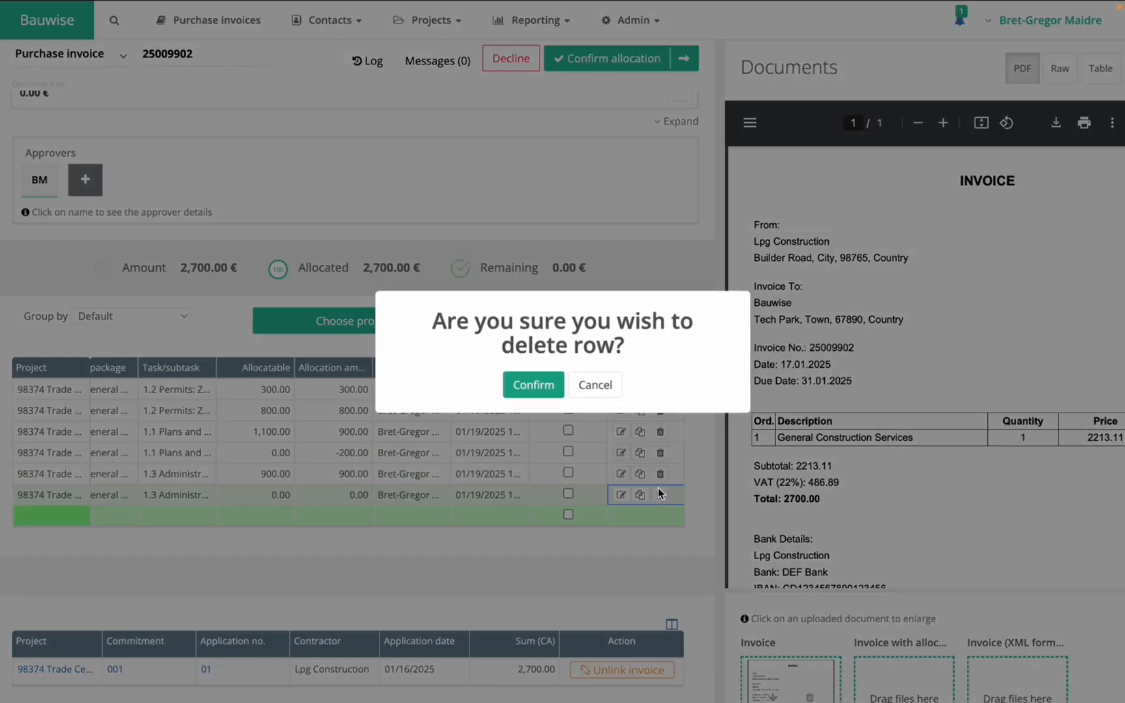
{"action": "left_click", "coordinate": [534, 385]}
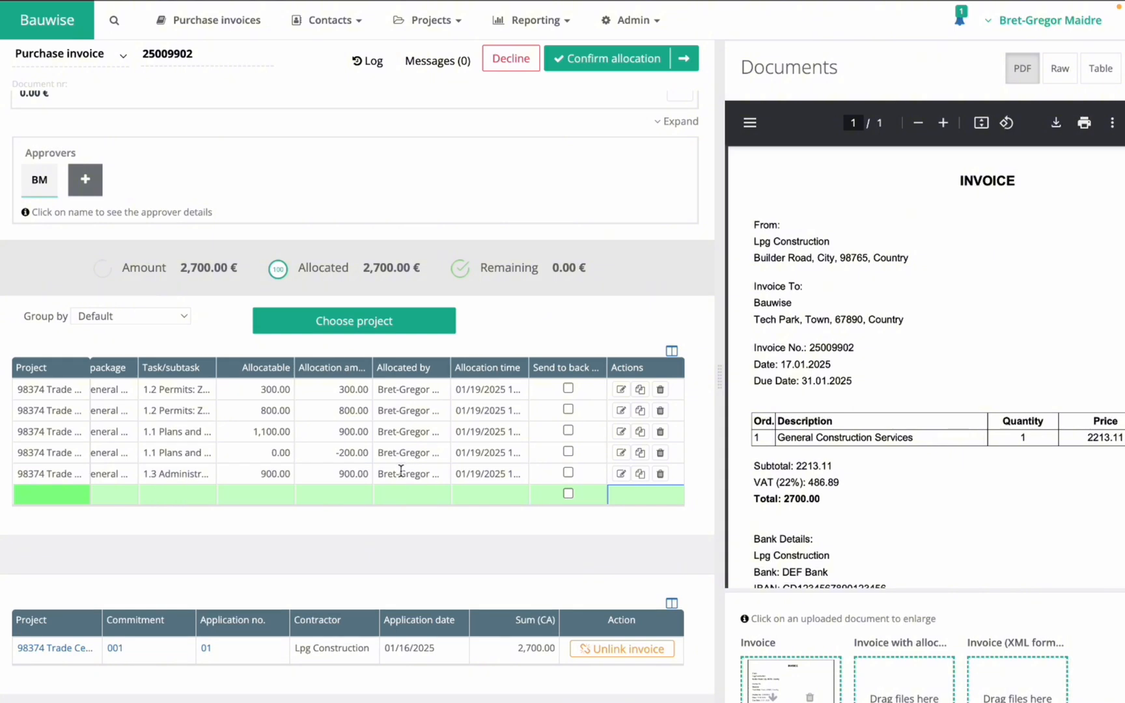
Step: View the allocation rows grouped by Project, followed by Project and contract
{"action": "left_click", "coordinate": [184, 296]}
{"action": "left_click", "coordinate": [142, 312]}
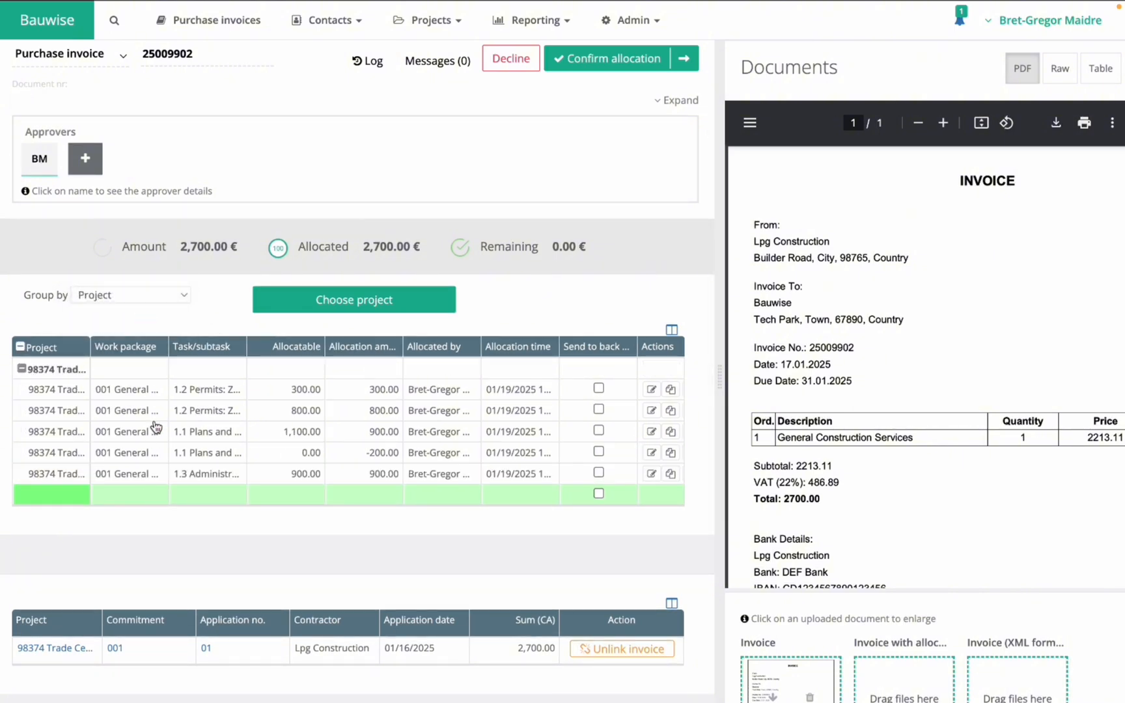
{"action": "left_click", "coordinate": [156, 293]}
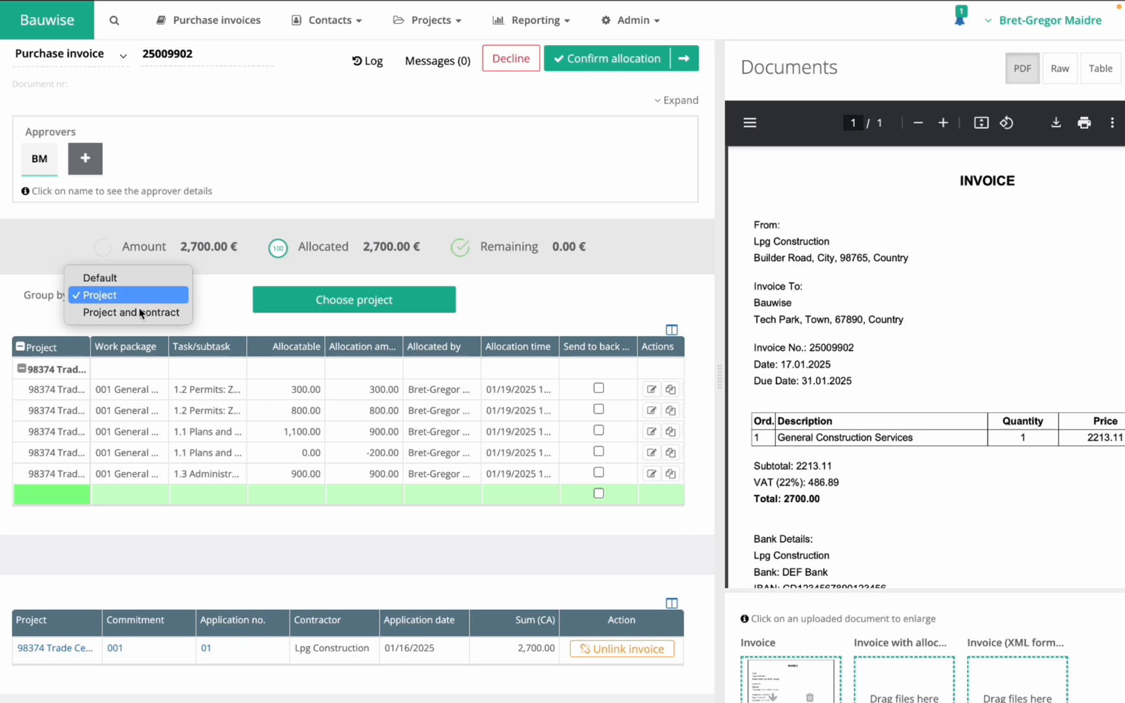
{"action": "left_click", "coordinate": [128, 311]}
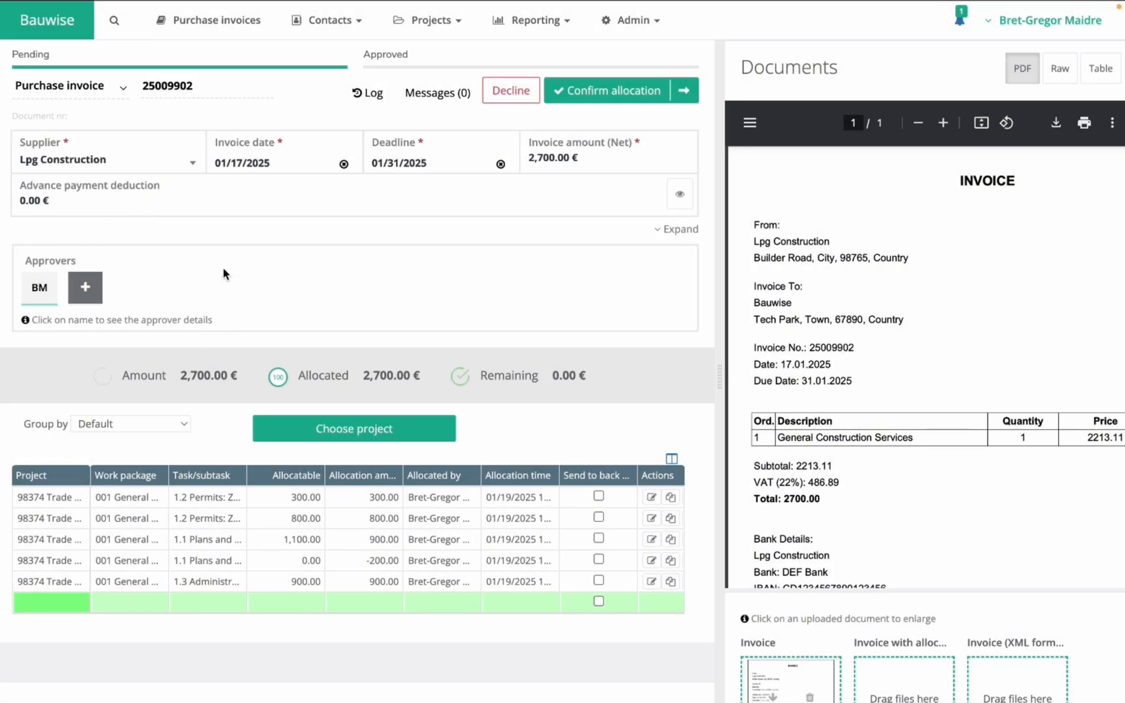
Step: Add the second person listed under All users as an additional approver of the invoice
{"action": "left_click", "coordinate": [85, 289]}
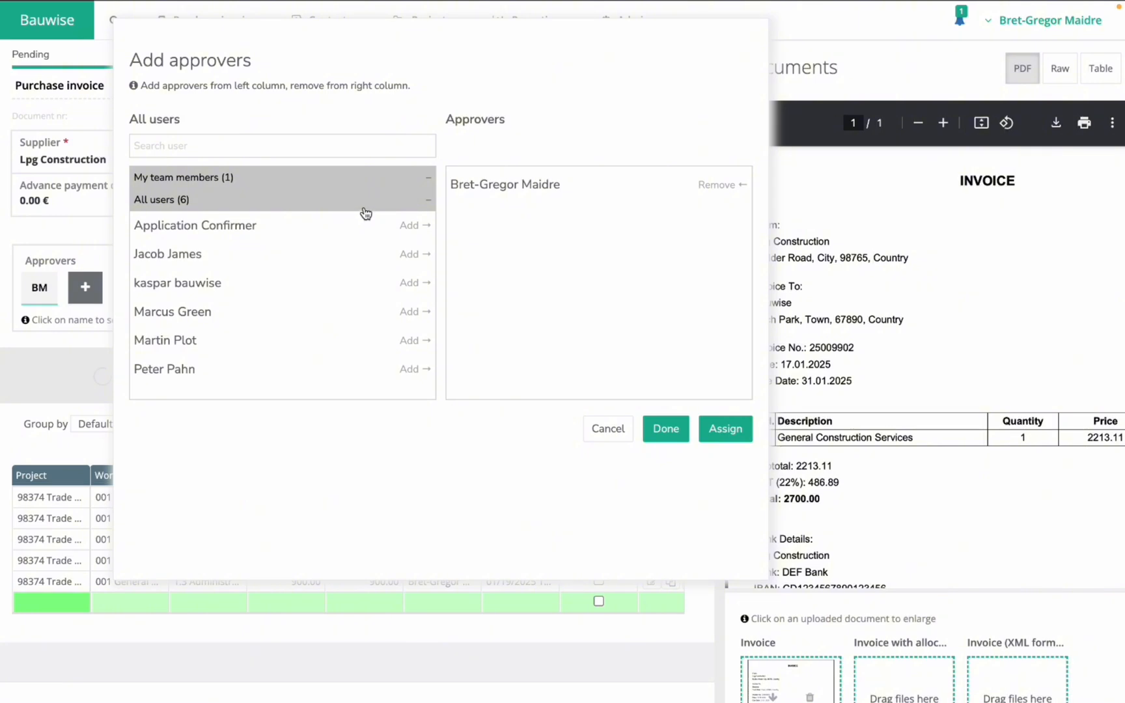
{"action": "left_click", "coordinate": [243, 257]}
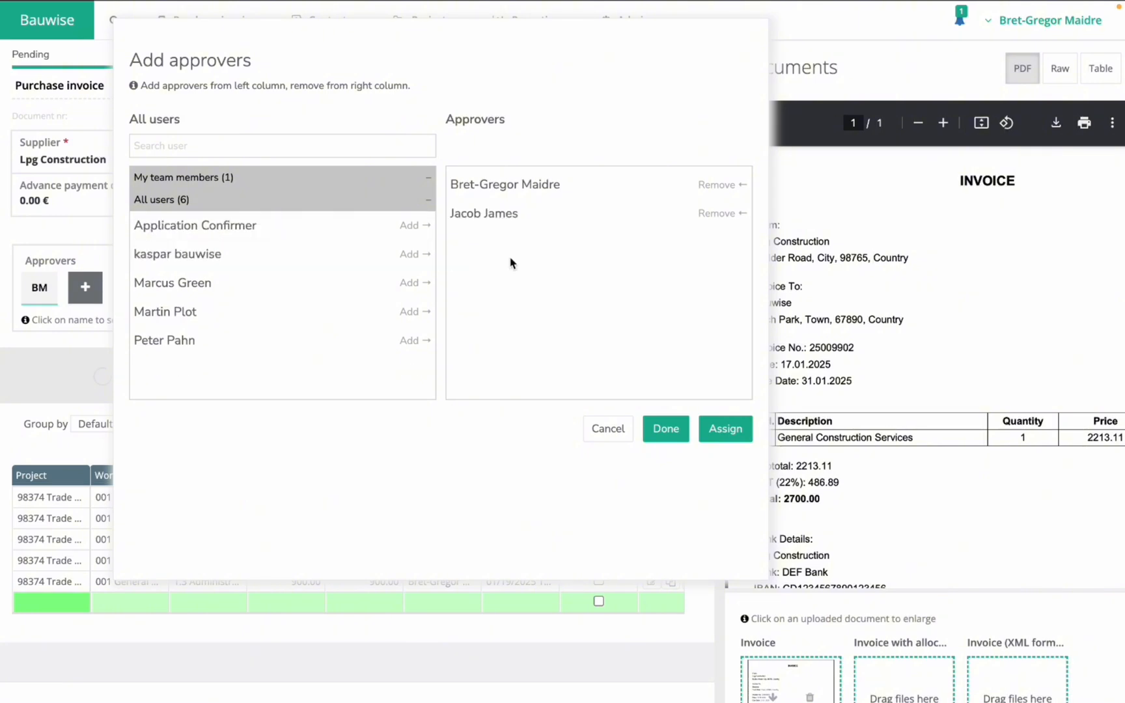
{"action": "left_click", "coordinate": [719, 213]}
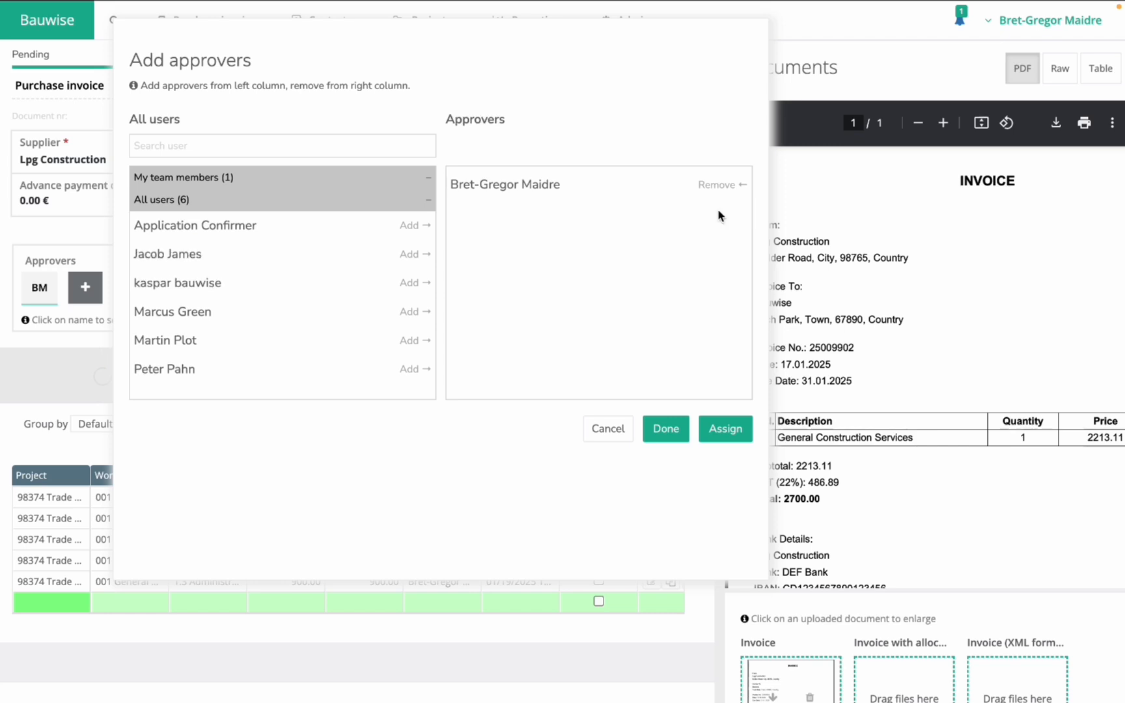
{"action": "left_click", "coordinate": [427, 256]}
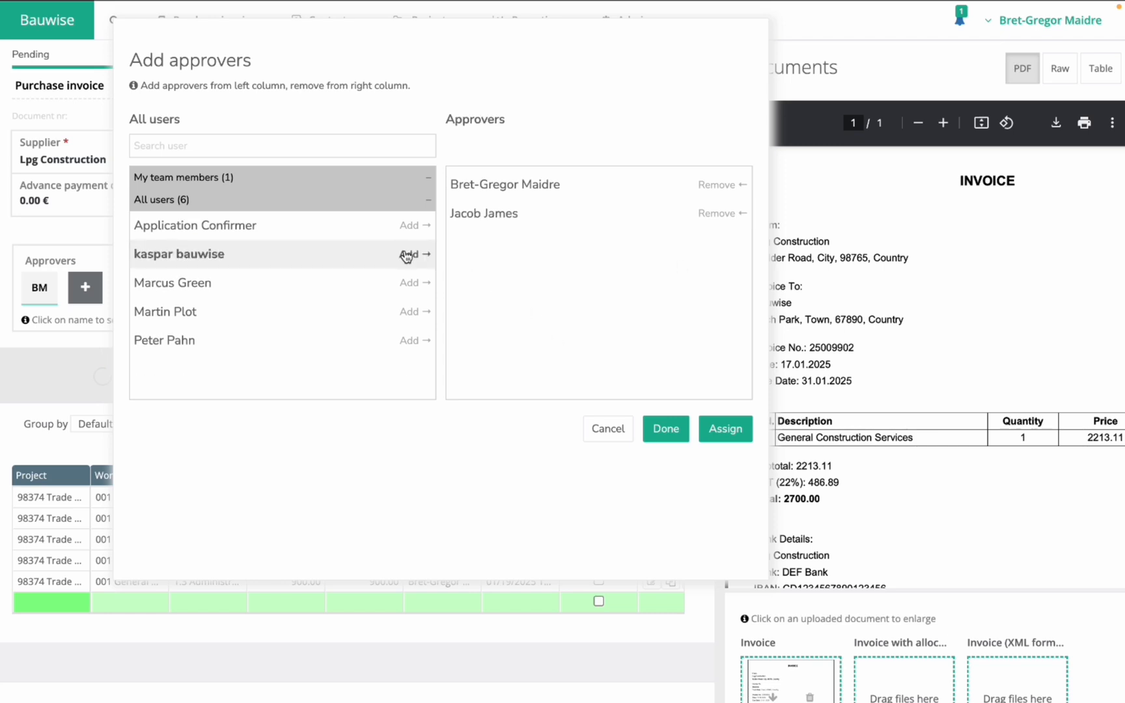
{"action": "left_click", "coordinate": [666, 431]}
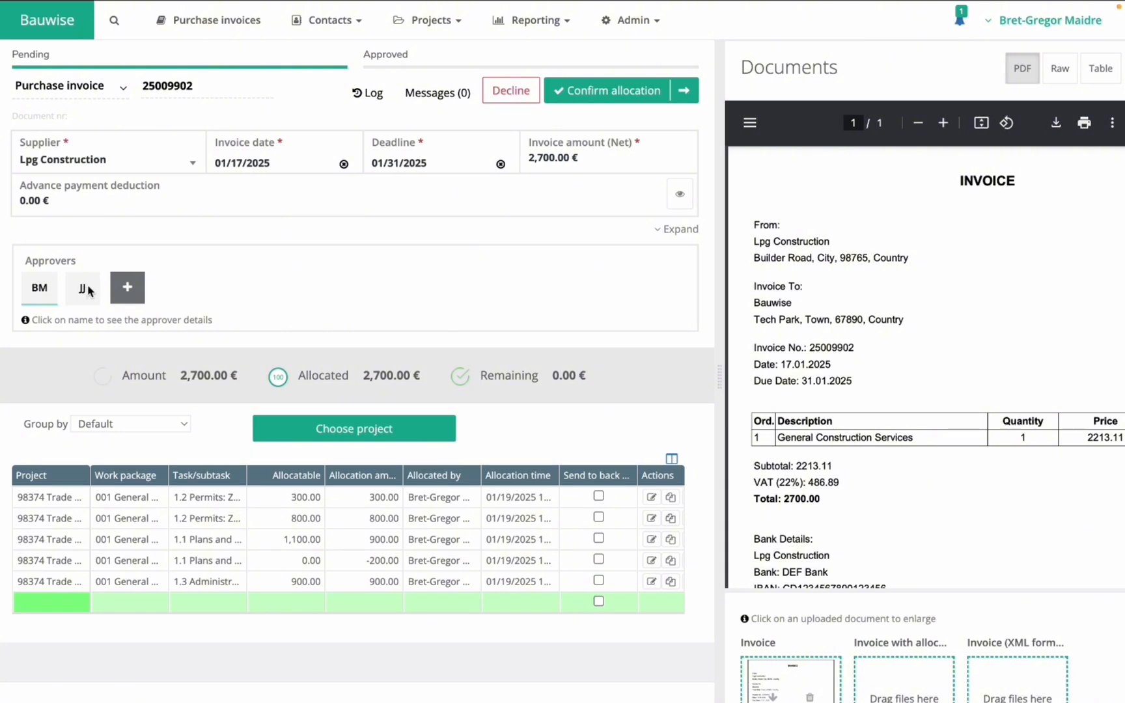
Step: View the details of both invoice approvers, closing each one
{"action": "left_click", "coordinate": [42, 286]}
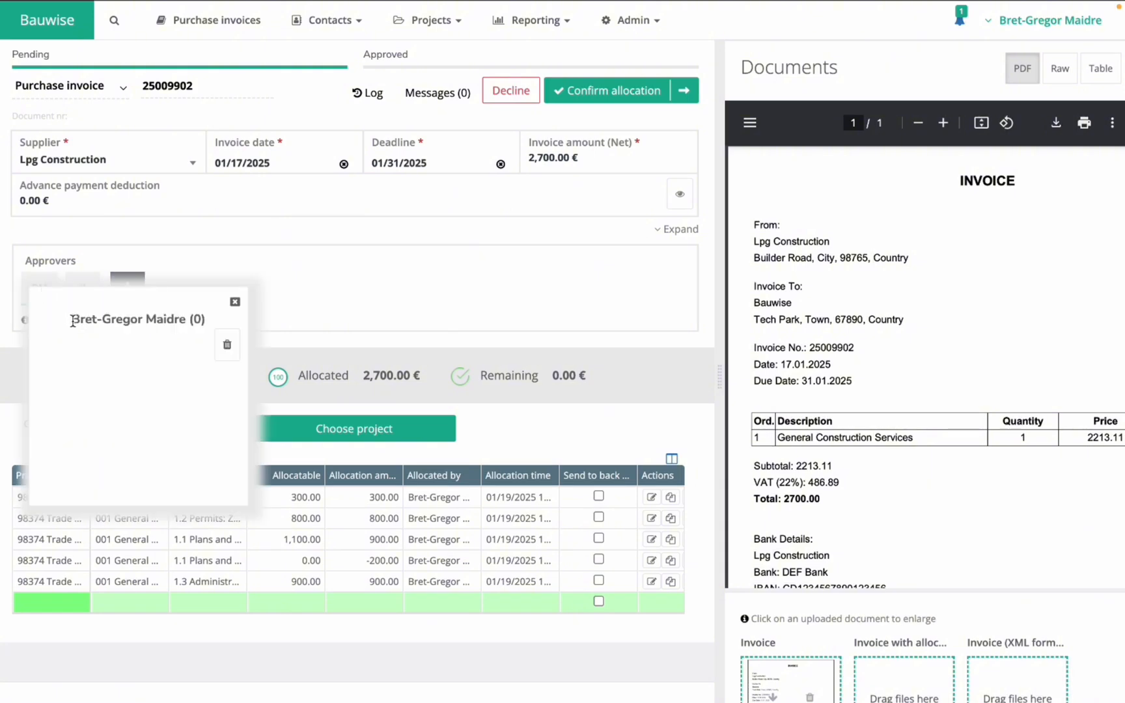
{"action": "left_click", "coordinate": [235, 301]}
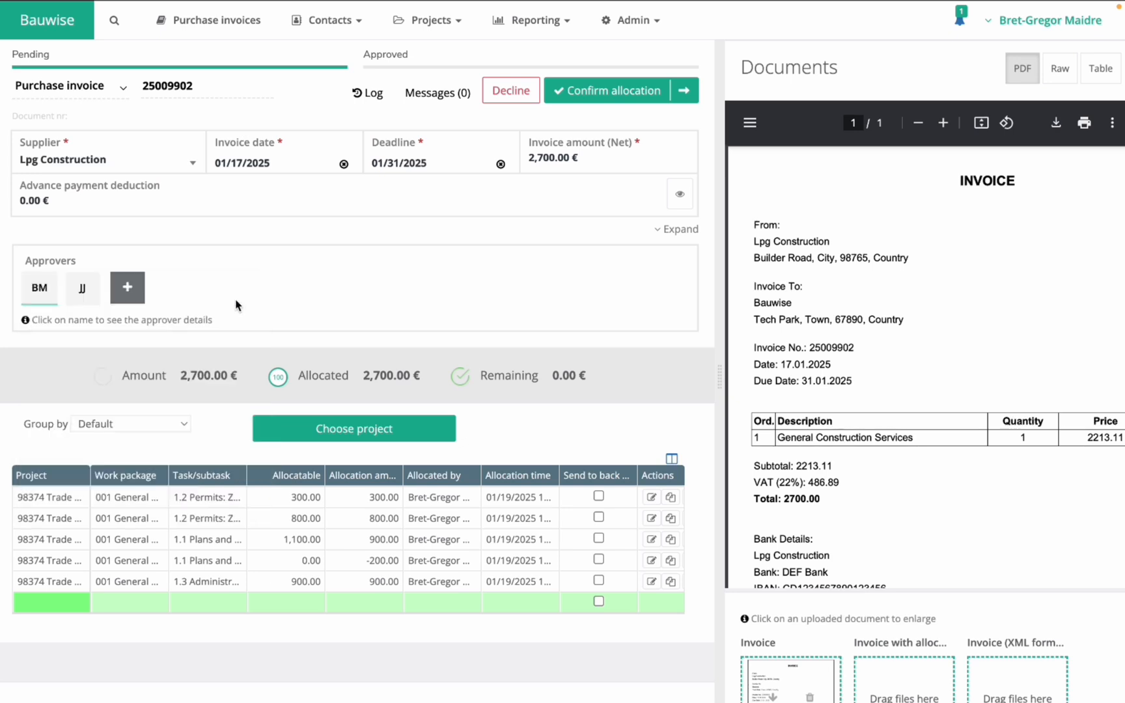
{"action": "left_click", "coordinate": [83, 284]}
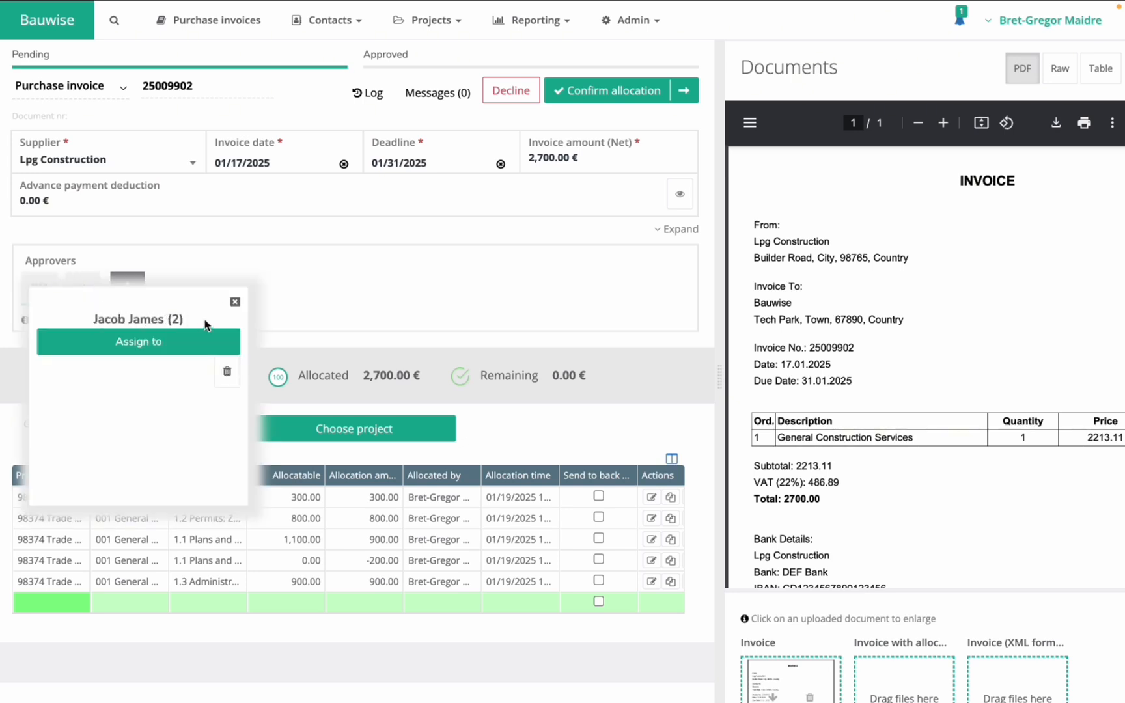
{"action": "left_click", "coordinate": [235, 302]}
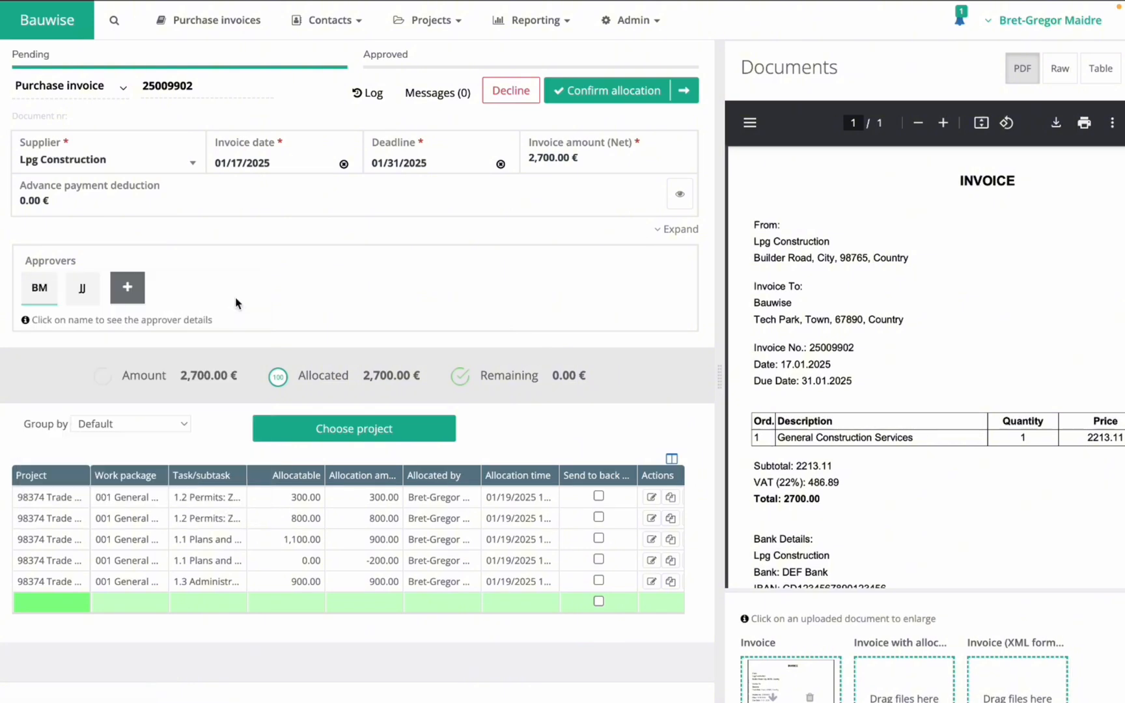
Step: Assign the invoice to its approvers and confirm the allocation
{"action": "left_click", "coordinate": [127, 288]}
{"action": "left_click", "coordinate": [733, 431]}
{"action": "left_click", "coordinate": [609, 95]}
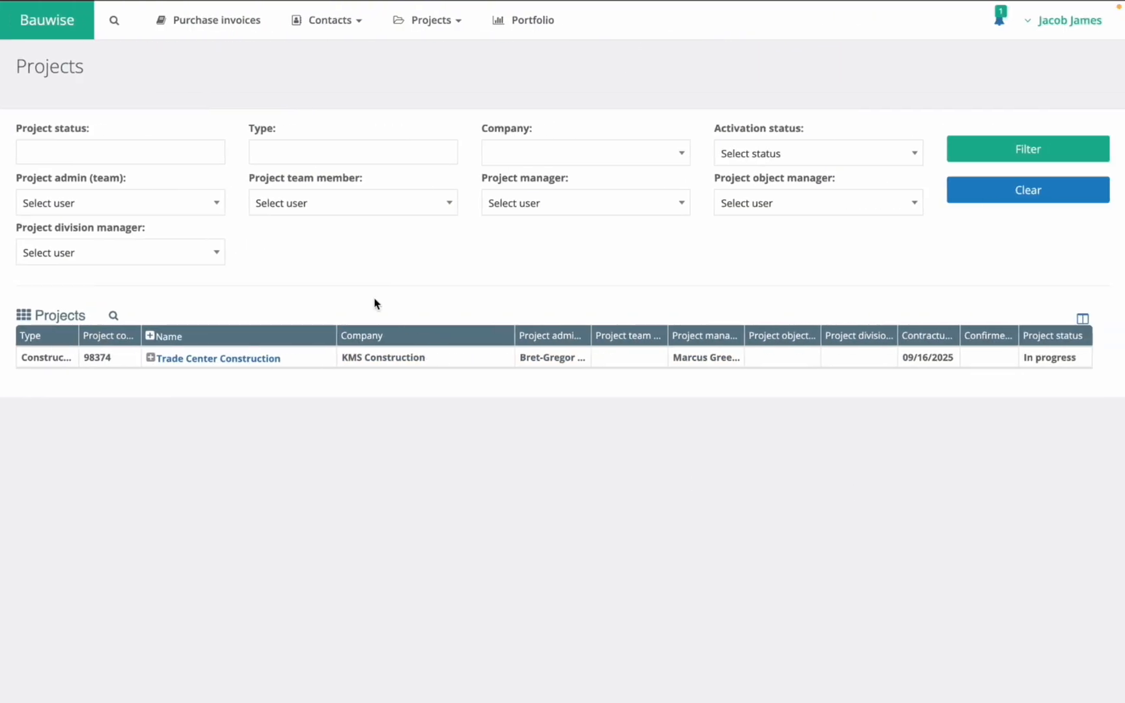
Step: From the second approver's account, open the pending Lpg Construction purchase invoice
{"action": "left_click", "coordinate": [218, 26]}
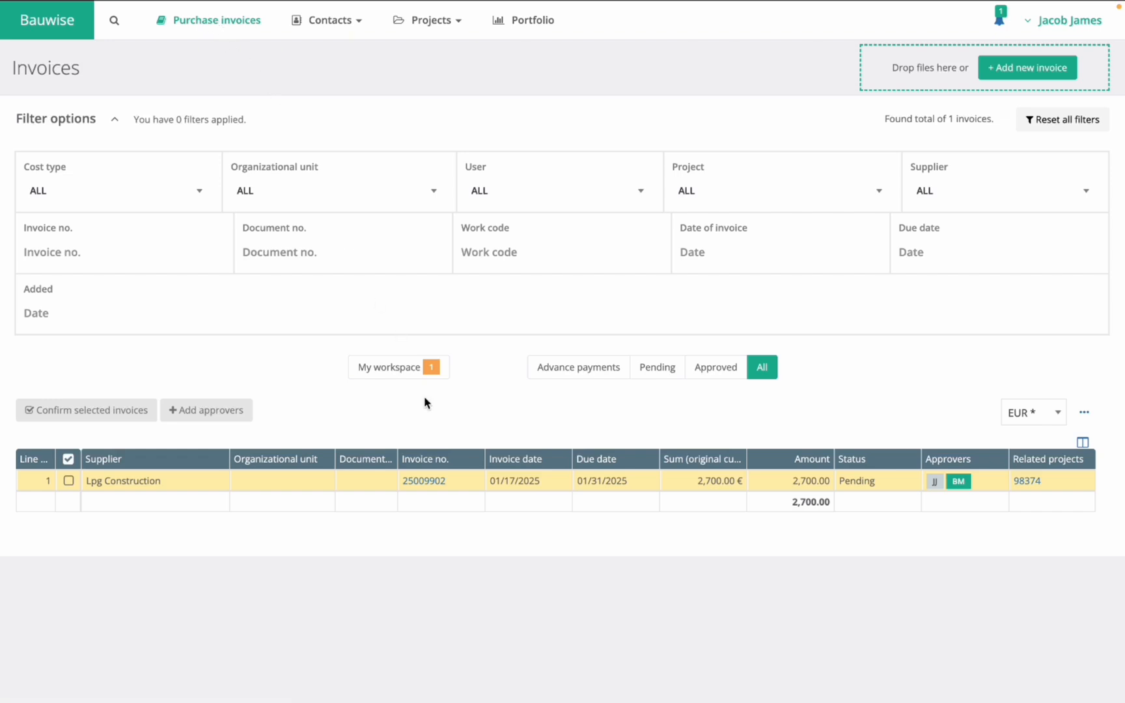
{"action": "left_click", "coordinate": [431, 482]}
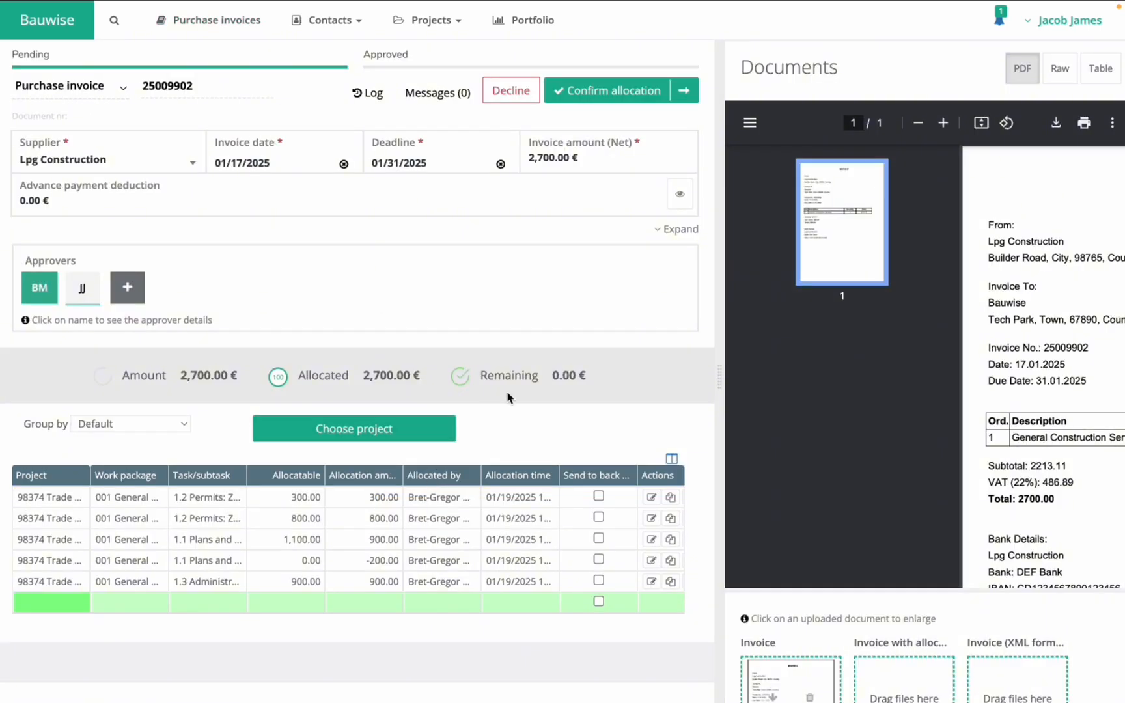
Step: View the invoice's decline prompt and cancel it, and confirm the invoice's allocation as the second approver
{"action": "scroll", "coordinate": [515, 390], "scroll_direction": "down", "scroll_amount": 1}
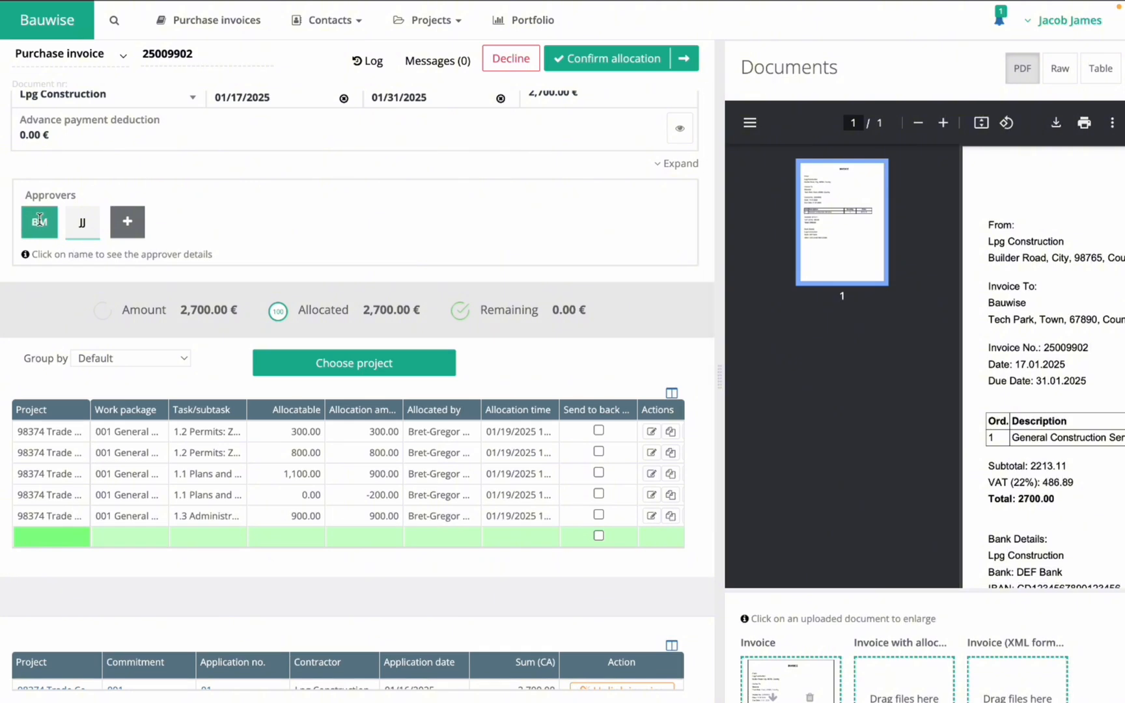
{"action": "scroll", "coordinate": [404, 419], "scroll_direction": "up", "scroll_amount": 1}
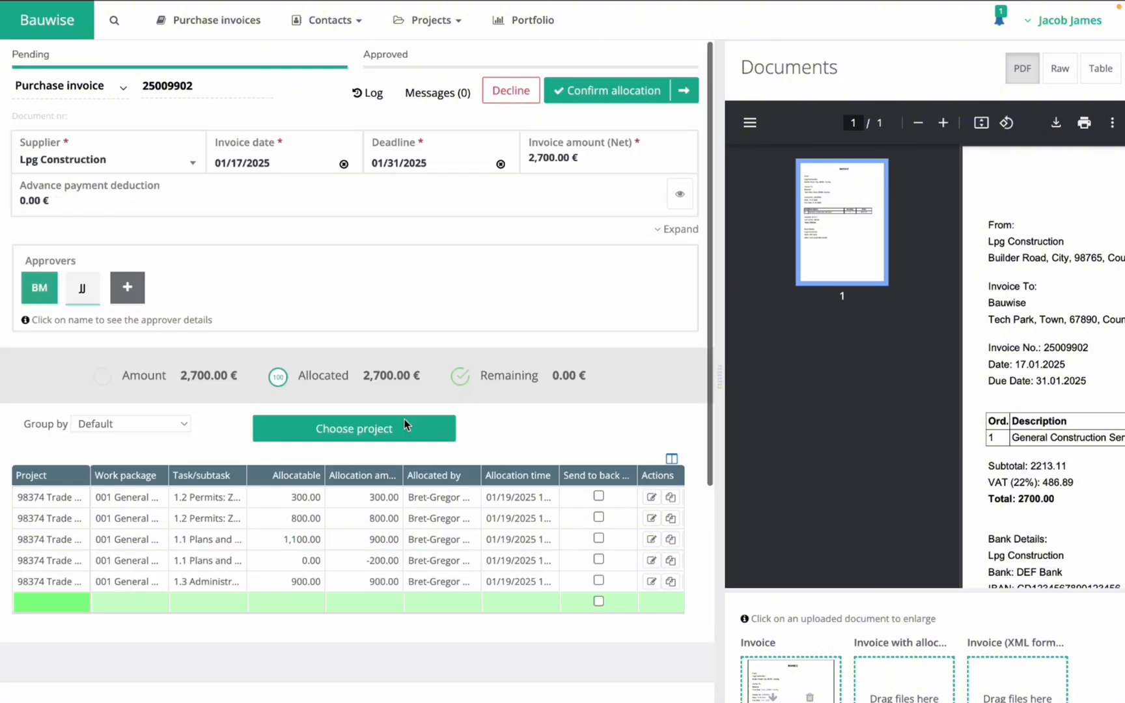
{"action": "left_click", "coordinate": [511, 94]}
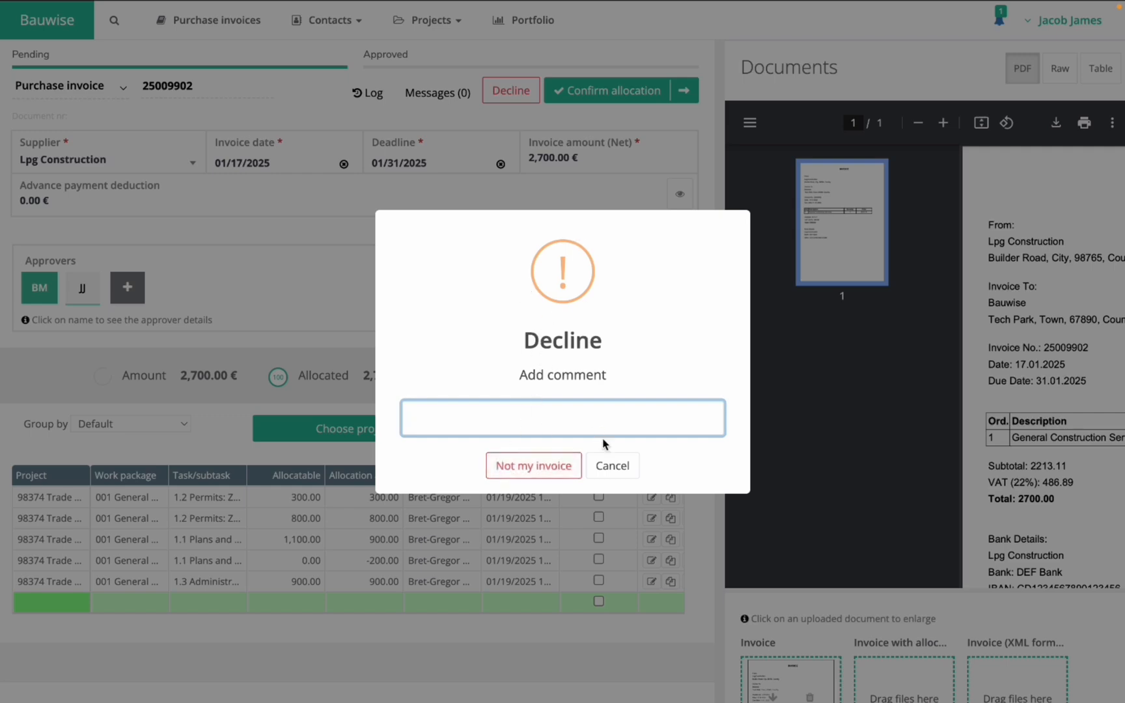
{"action": "left_click", "coordinate": [615, 465]}
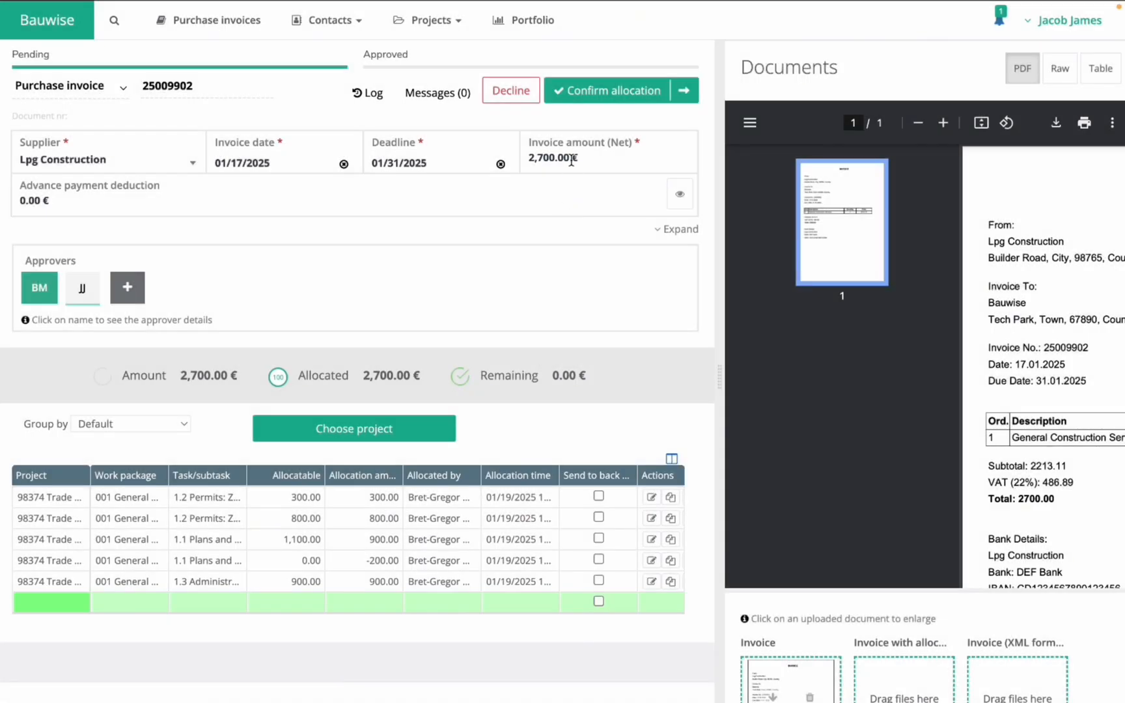
{"action": "left_click", "coordinate": [583, 93]}
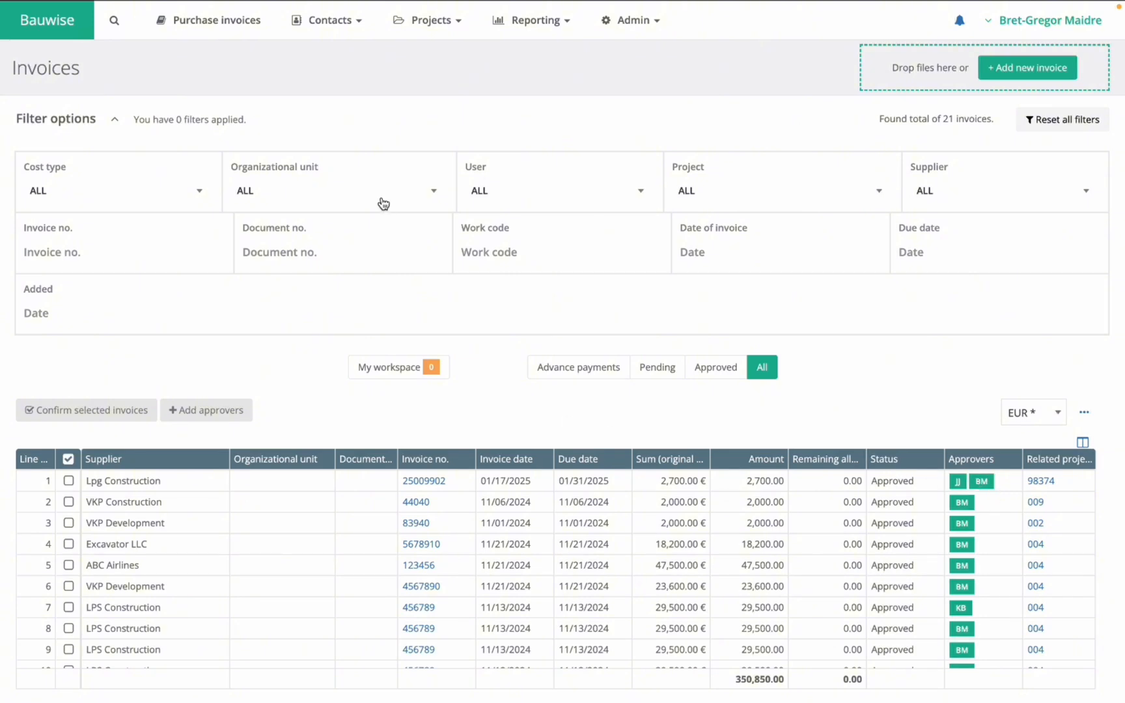
Step: From the first approver's account, open the budget of project 98374 and examine its actual costs
{"action": "left_click", "coordinate": [430, 25]}
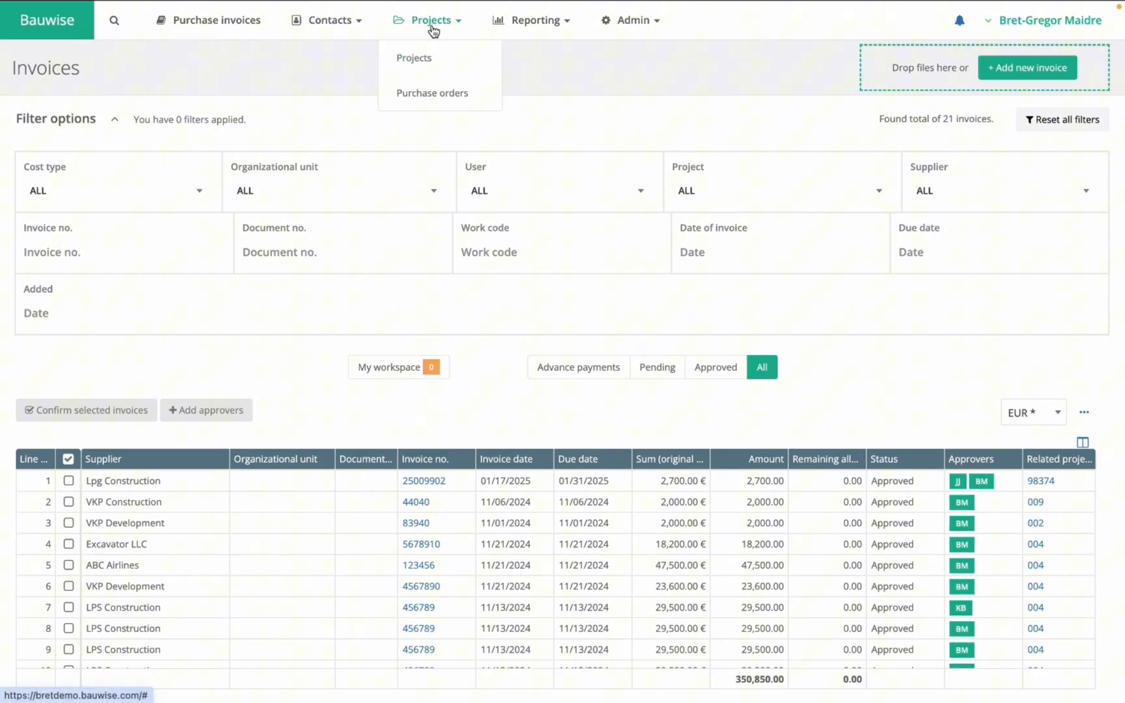
{"action": "left_click", "coordinate": [414, 57]}
{"action": "left_click", "coordinate": [254, 472]}
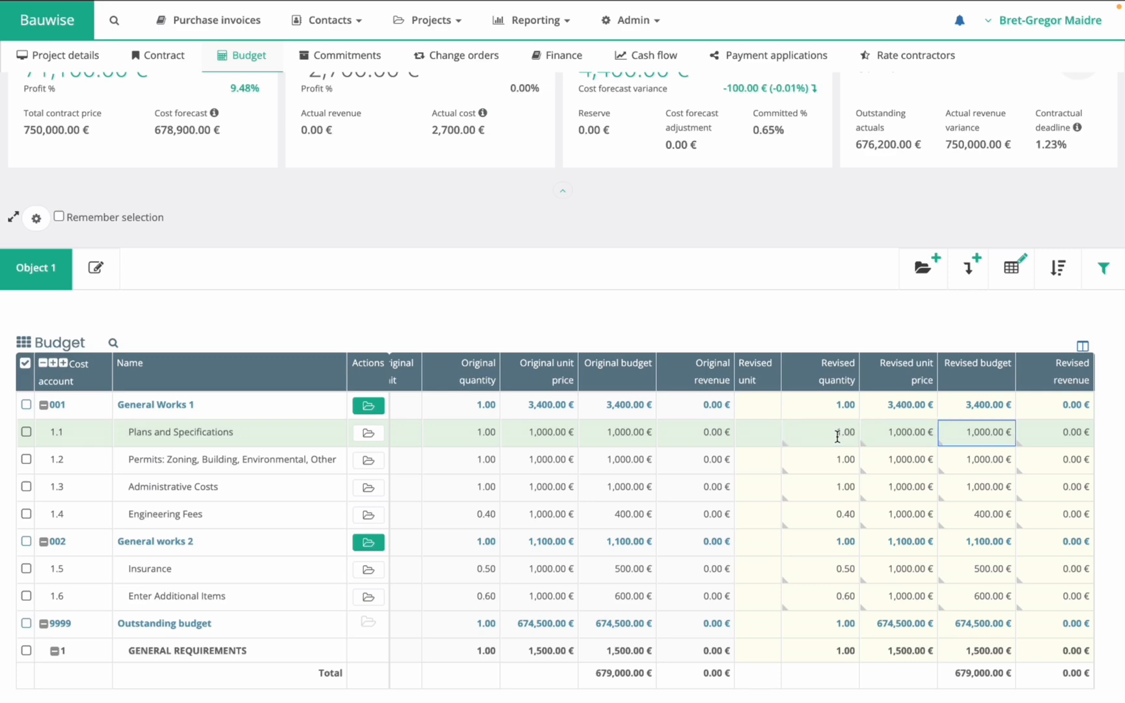
{"action": "scroll", "coordinate": [837, 438], "scroll_direction": "right", "scroll_amount": 5}
{"action": "scroll", "coordinate": [838, 437], "scroll_direction": "right", "scroll_amount": 5}
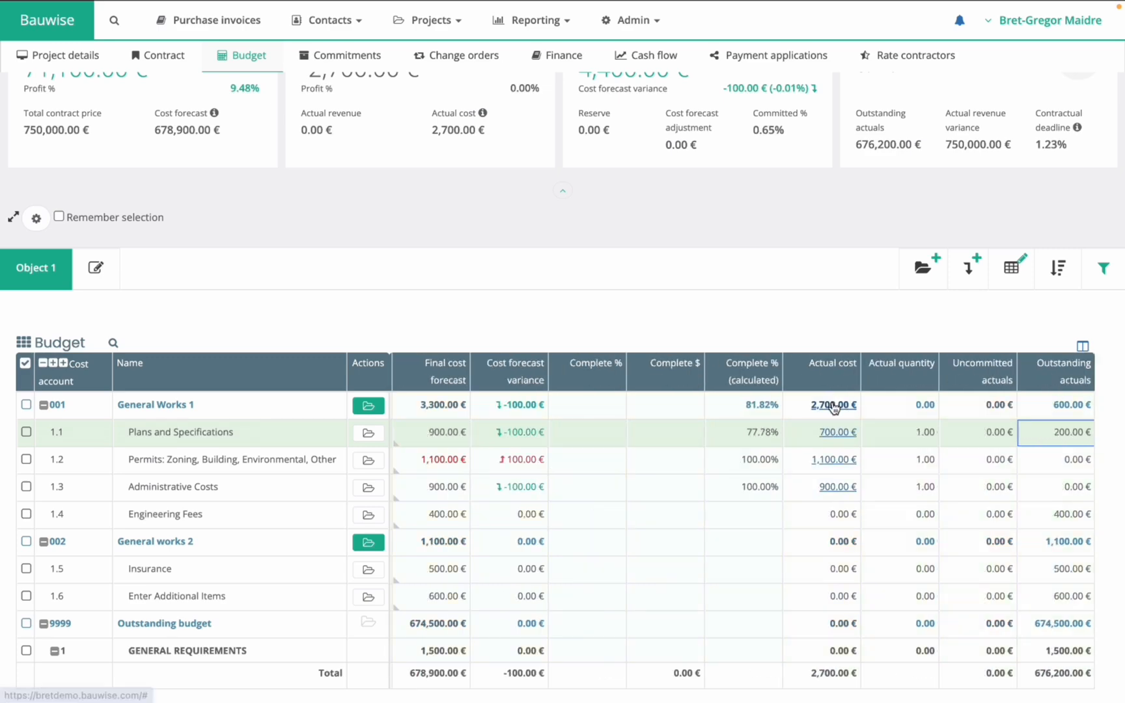
Step: View the invoice actuals behind the General Works 1 actual cost, close them and review the project's budget summary
{"action": "left_click", "coordinate": [833, 405]}
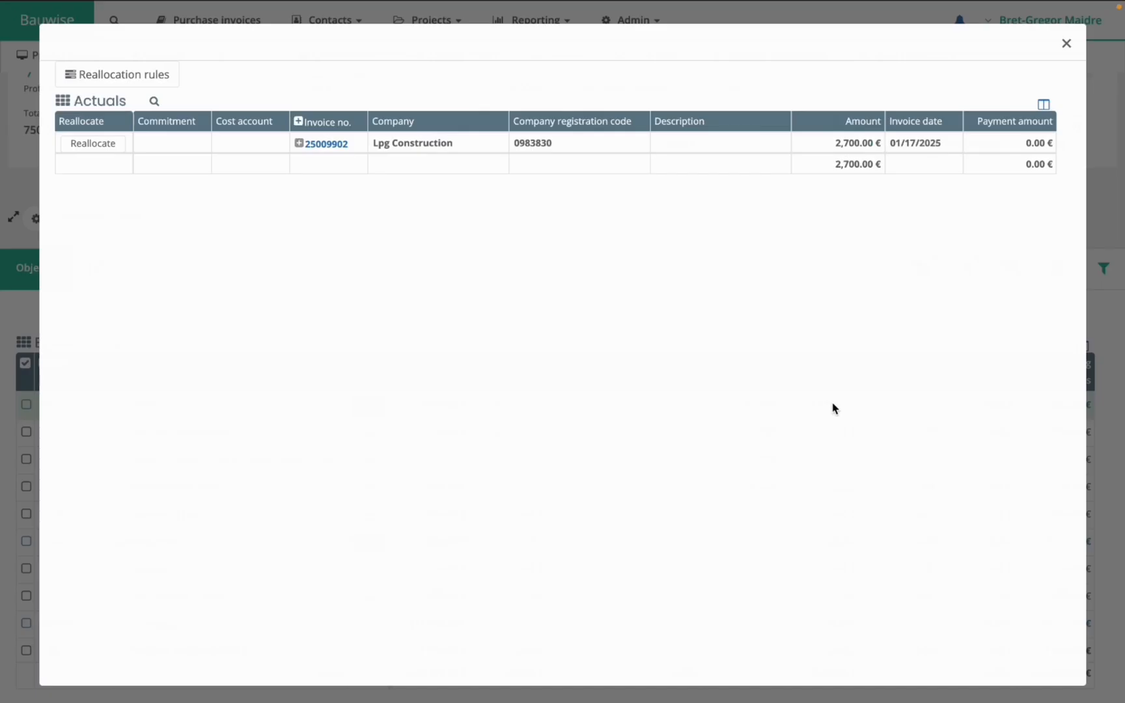
{"action": "left_click", "coordinate": [327, 144]}
{"action": "left_click", "coordinate": [1061, 49]}
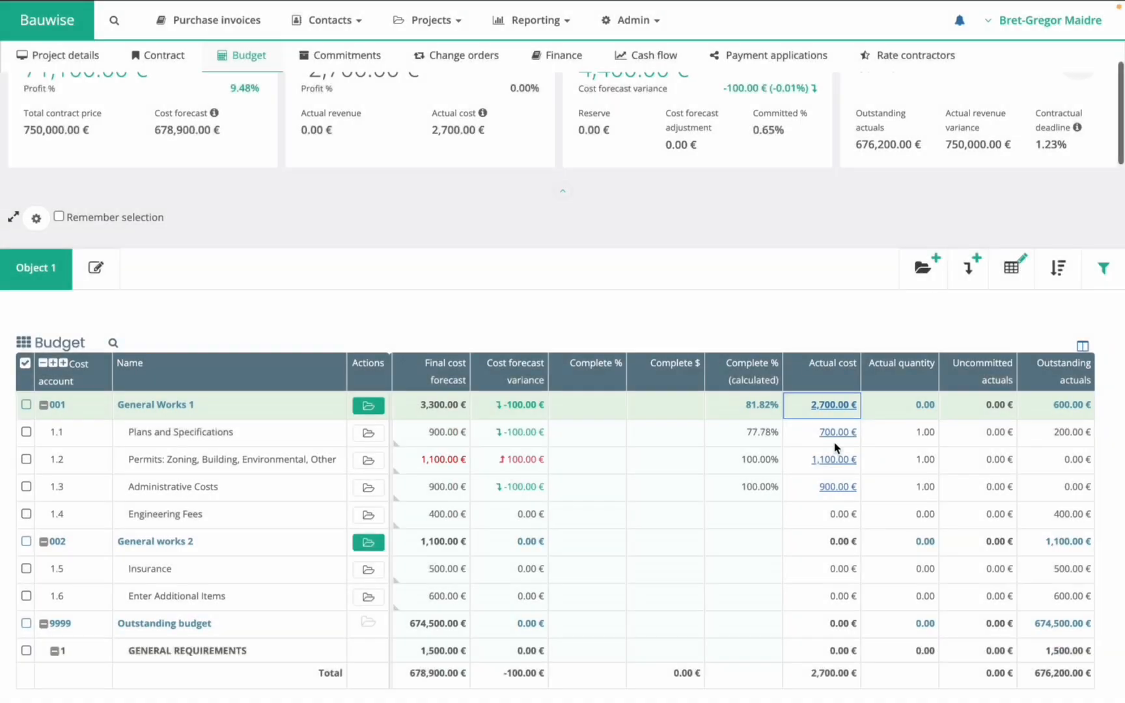
{"action": "scroll", "coordinate": [734, 535], "scroll_direction": "down", "scroll_amount": 1}
{"action": "scroll", "coordinate": [735, 535], "scroll_direction": "left", "scroll_amount": 1}
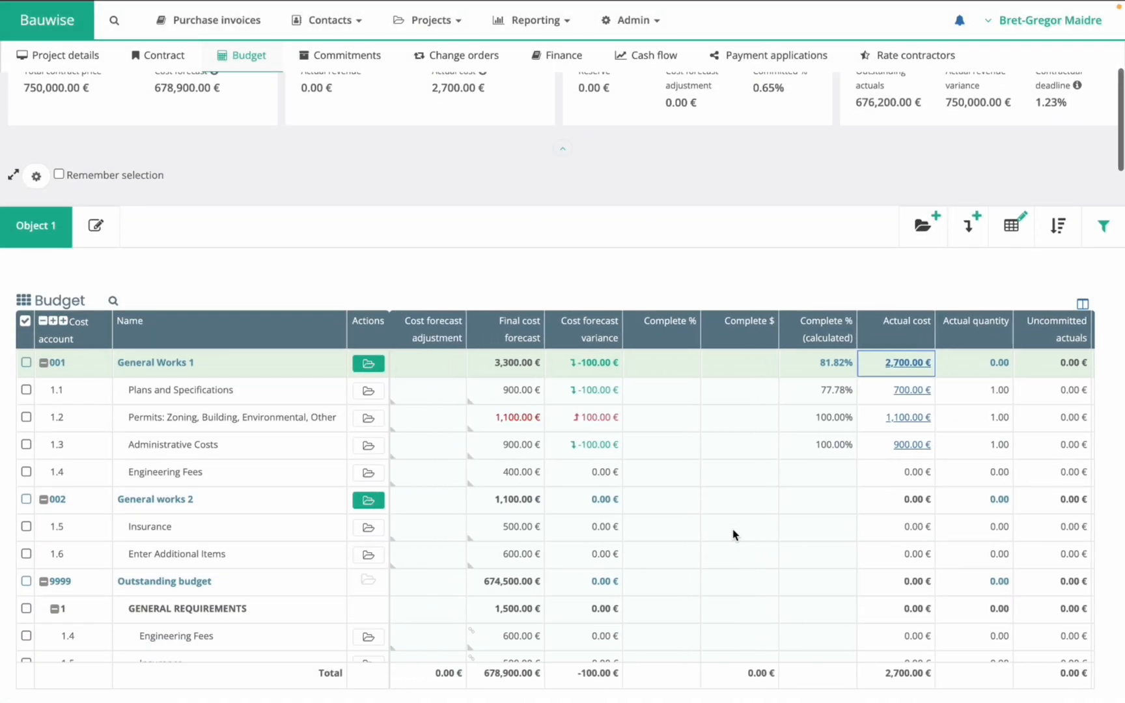
{"action": "scroll", "coordinate": [733, 535], "scroll_direction": "up", "scroll_amount": 2}
{"action": "scroll", "coordinate": [733, 535], "scroll_direction": "left", "scroll_amount": 1}
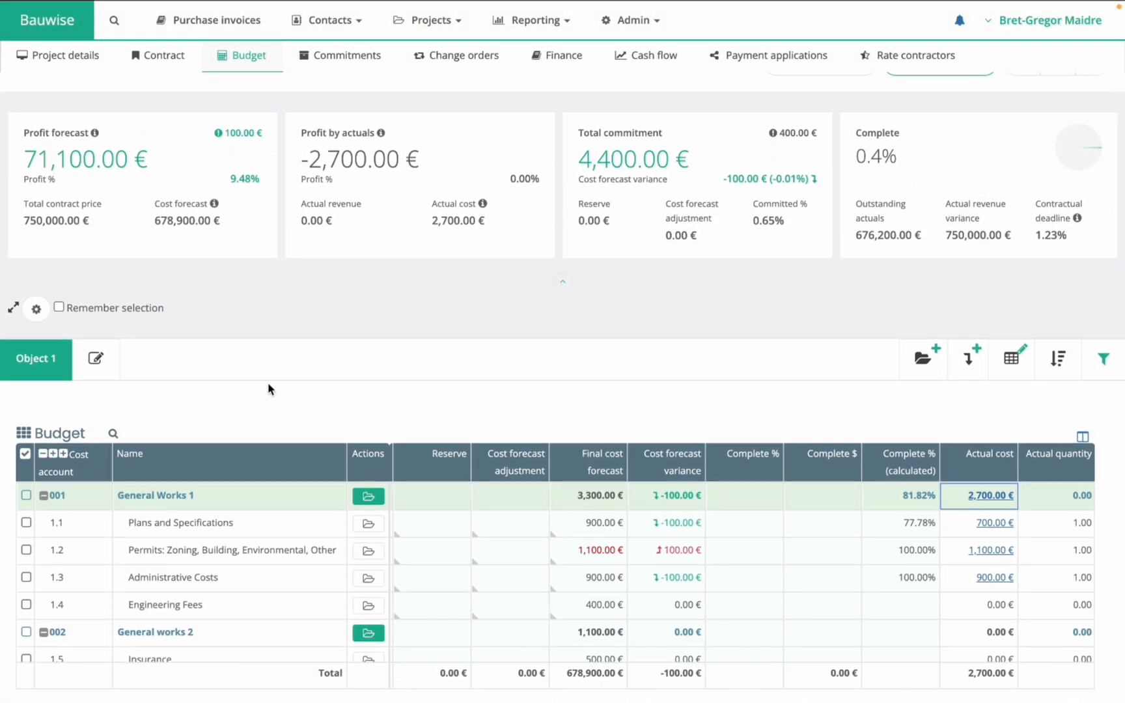
Step: Open the approved Lpg Construction invoice from the purchase invoices and remove its approval
{"action": "left_click", "coordinate": [216, 24]}
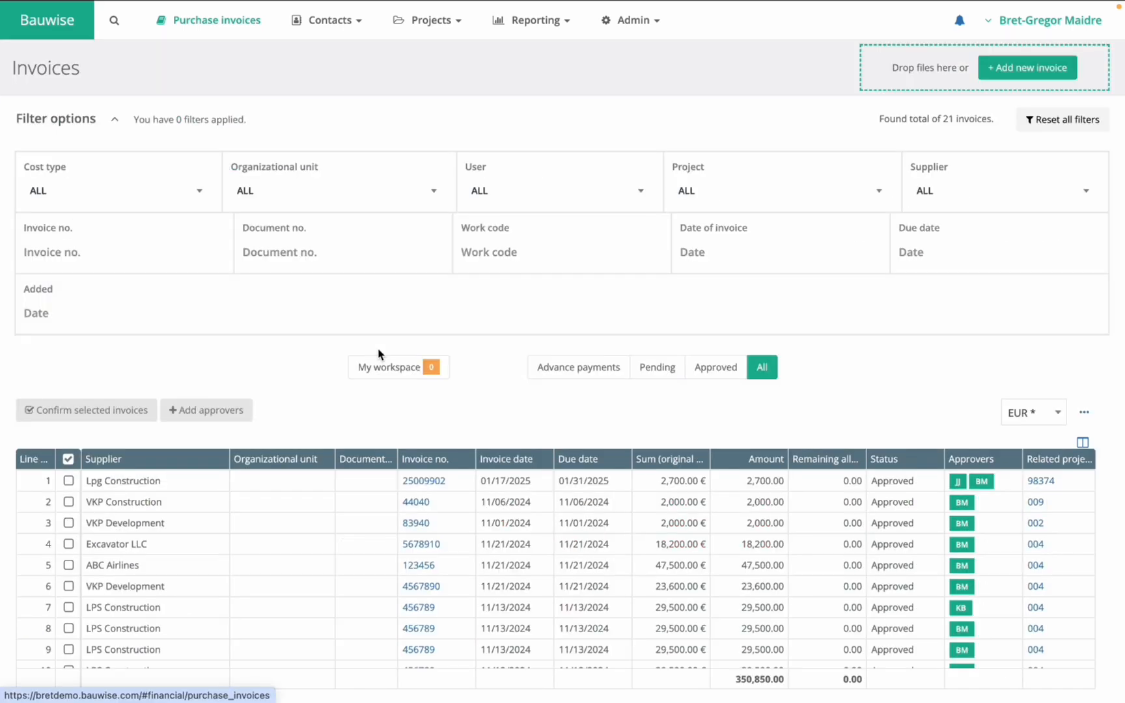
{"action": "left_click", "coordinate": [423, 481]}
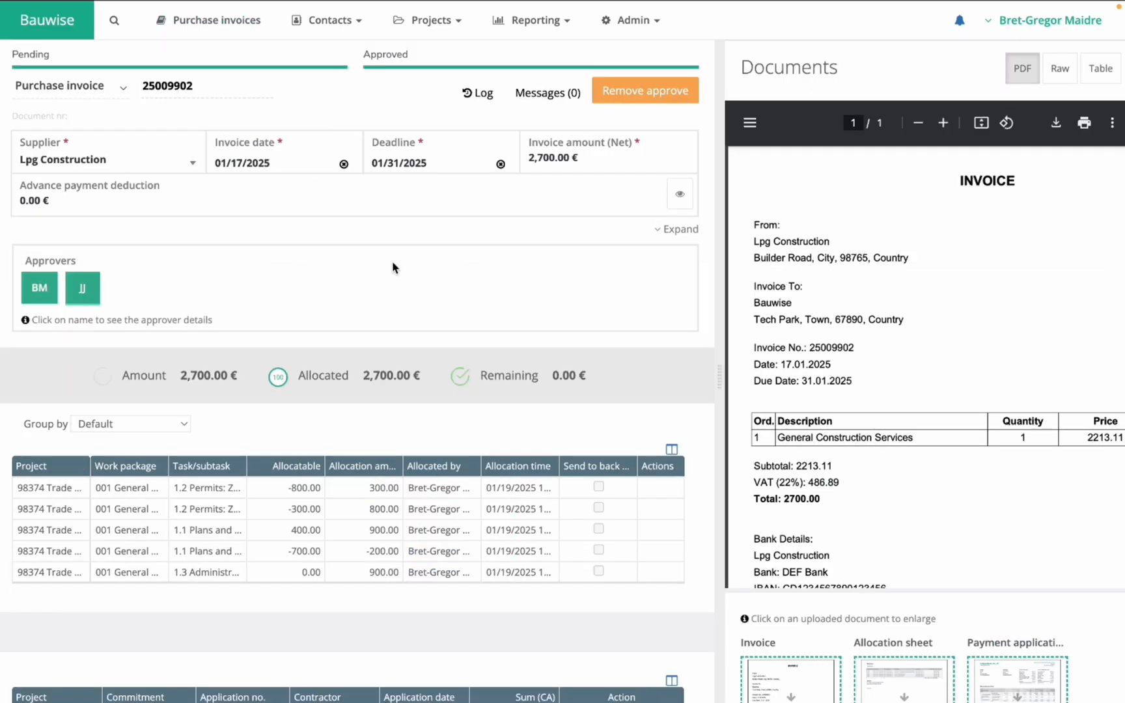
{"action": "scroll", "coordinate": [460, 320], "scroll_direction": "down", "scroll_amount": 2}
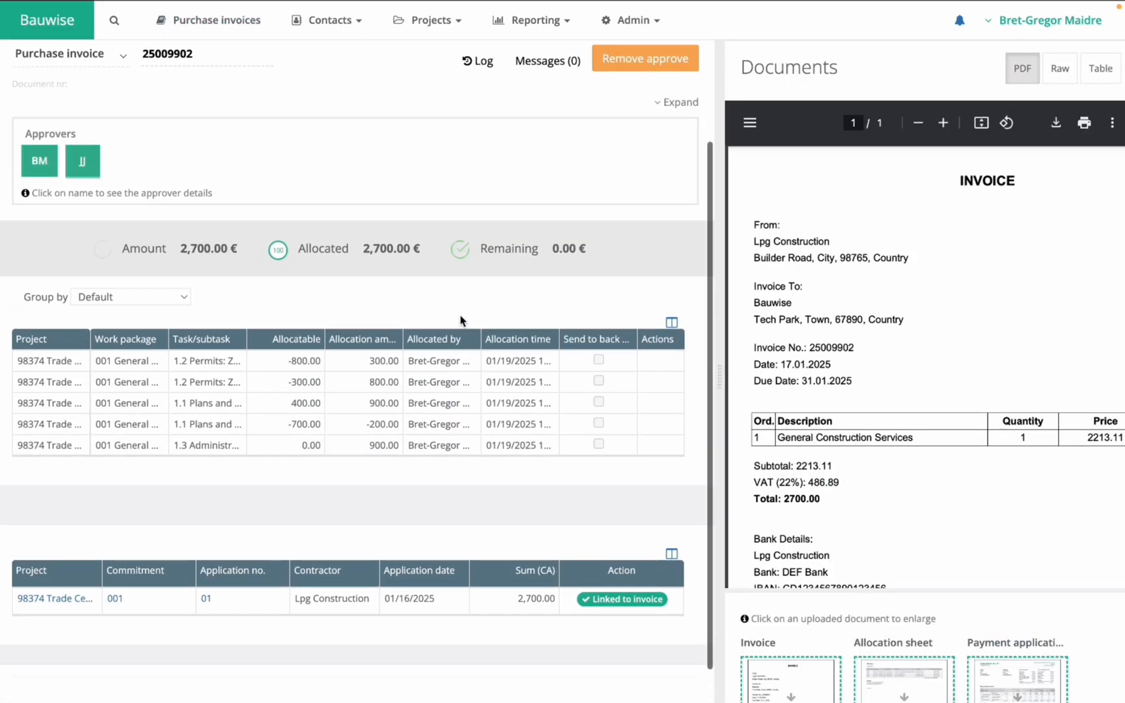
{"action": "scroll", "coordinate": [460, 319], "scroll_direction": "up", "scroll_amount": 2}
{"action": "left_click", "coordinate": [635, 90]}
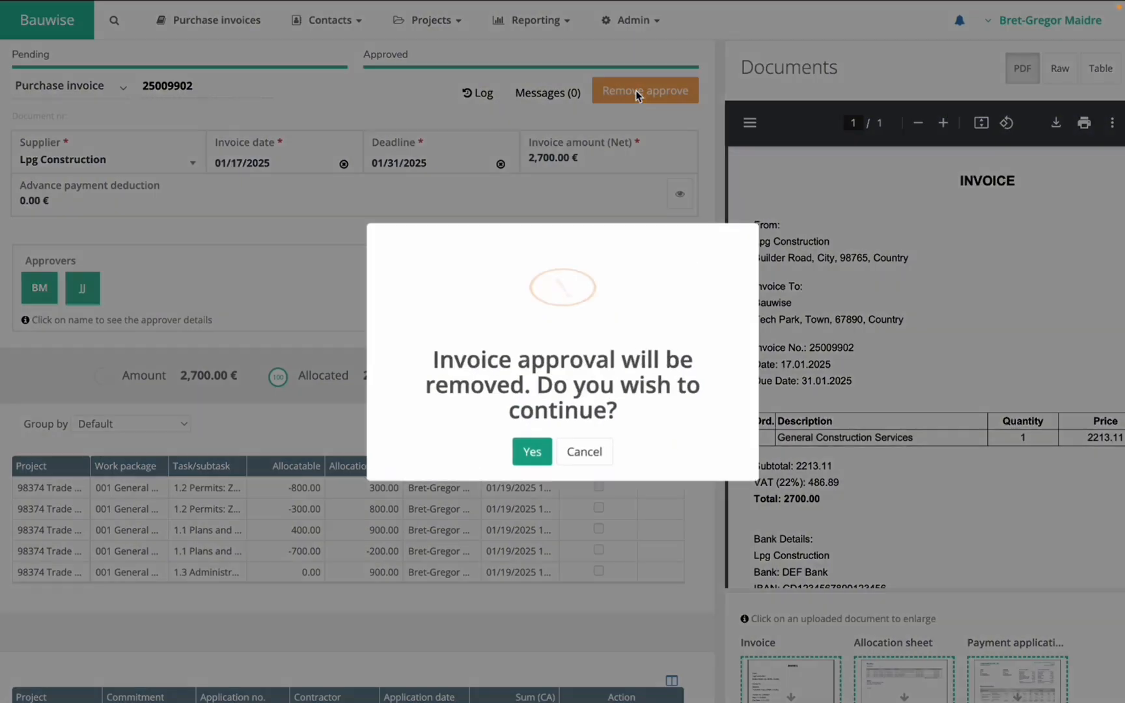
{"action": "left_click", "coordinate": [531, 452]}
Step: Delete the Lpg Construction purchase invoice and confirm the deletion
{"action": "scroll", "coordinate": [452, 308], "scroll_direction": "down", "scroll_amount": 1}
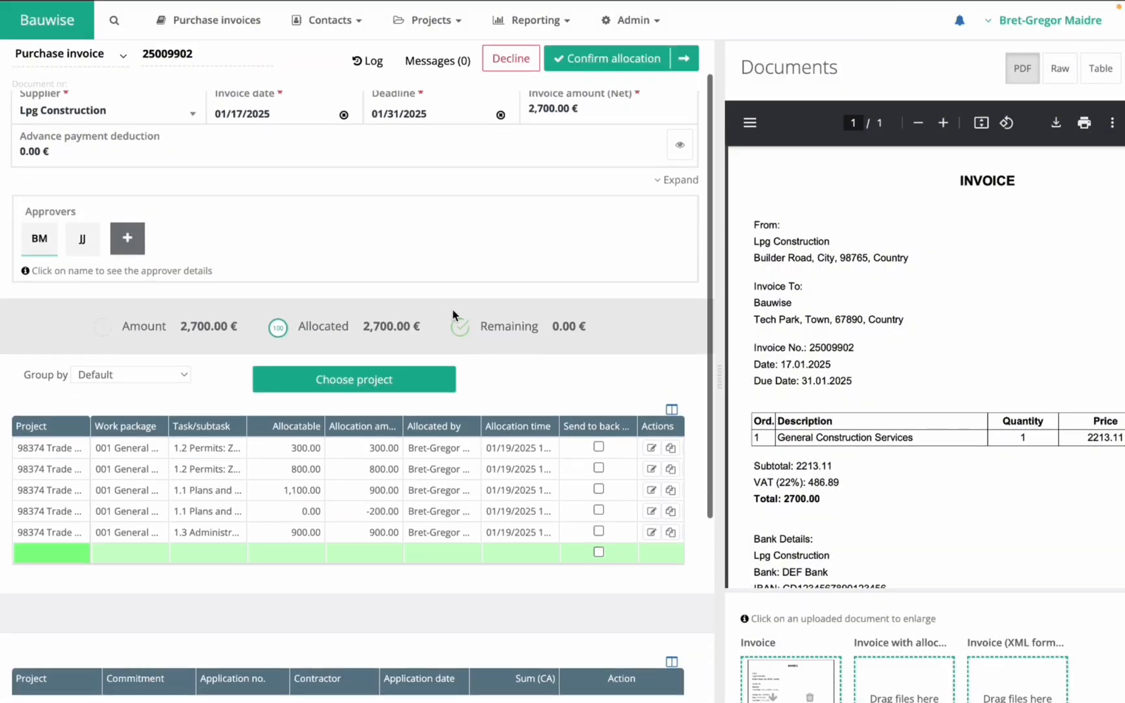
{"action": "scroll", "coordinate": [452, 308], "scroll_direction": "down", "scroll_amount": 3}
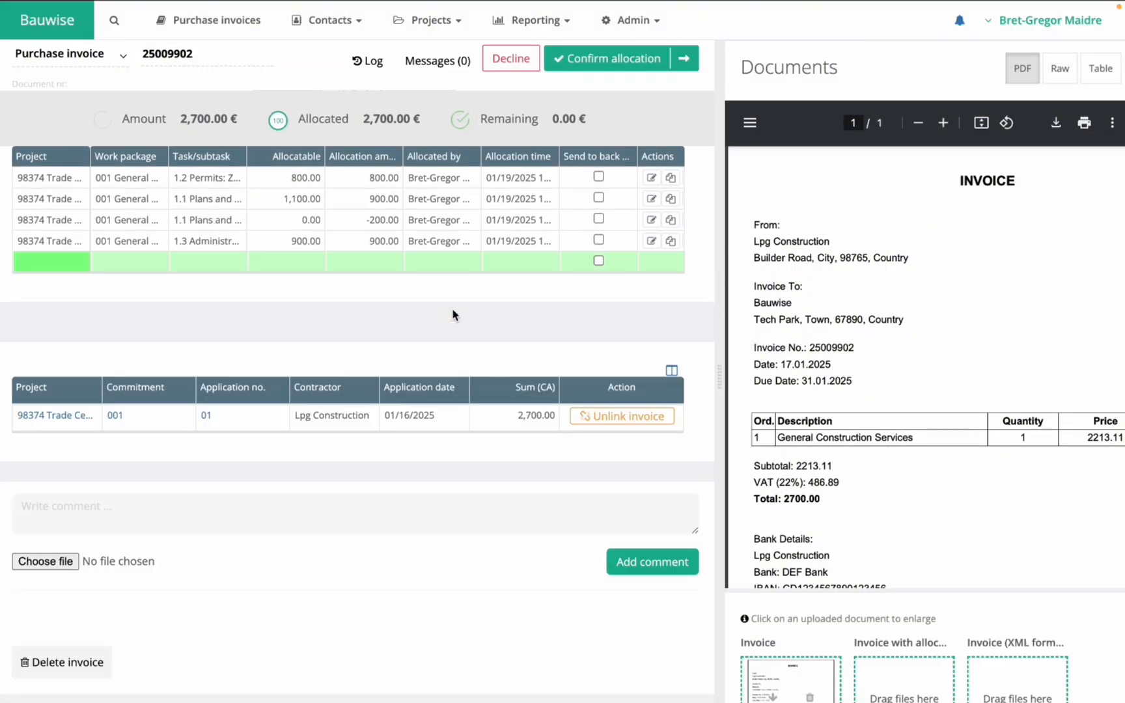
{"action": "left_click", "coordinate": [60, 664]}
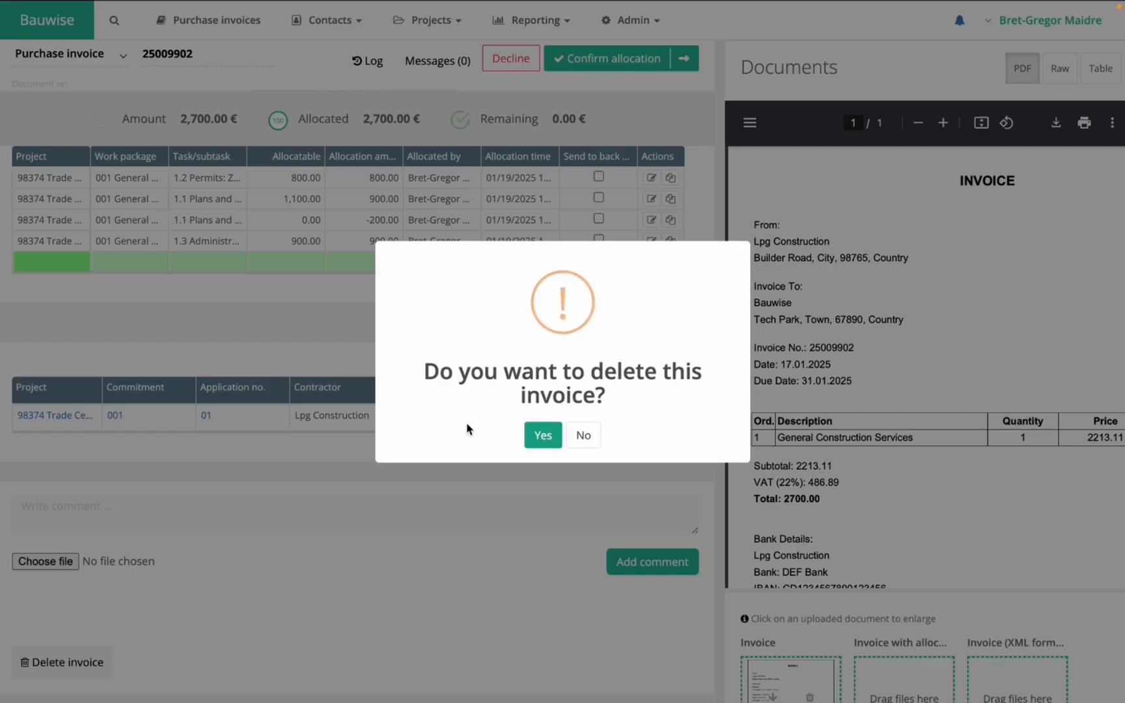
{"action": "left_click", "coordinate": [538, 448]}
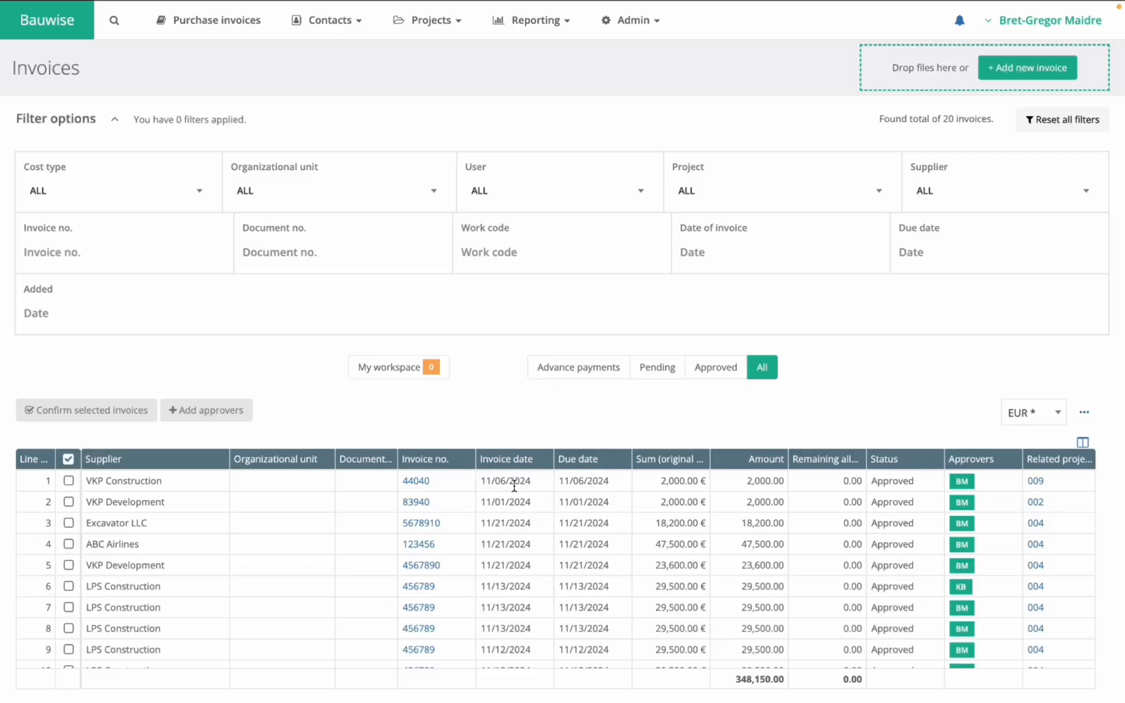